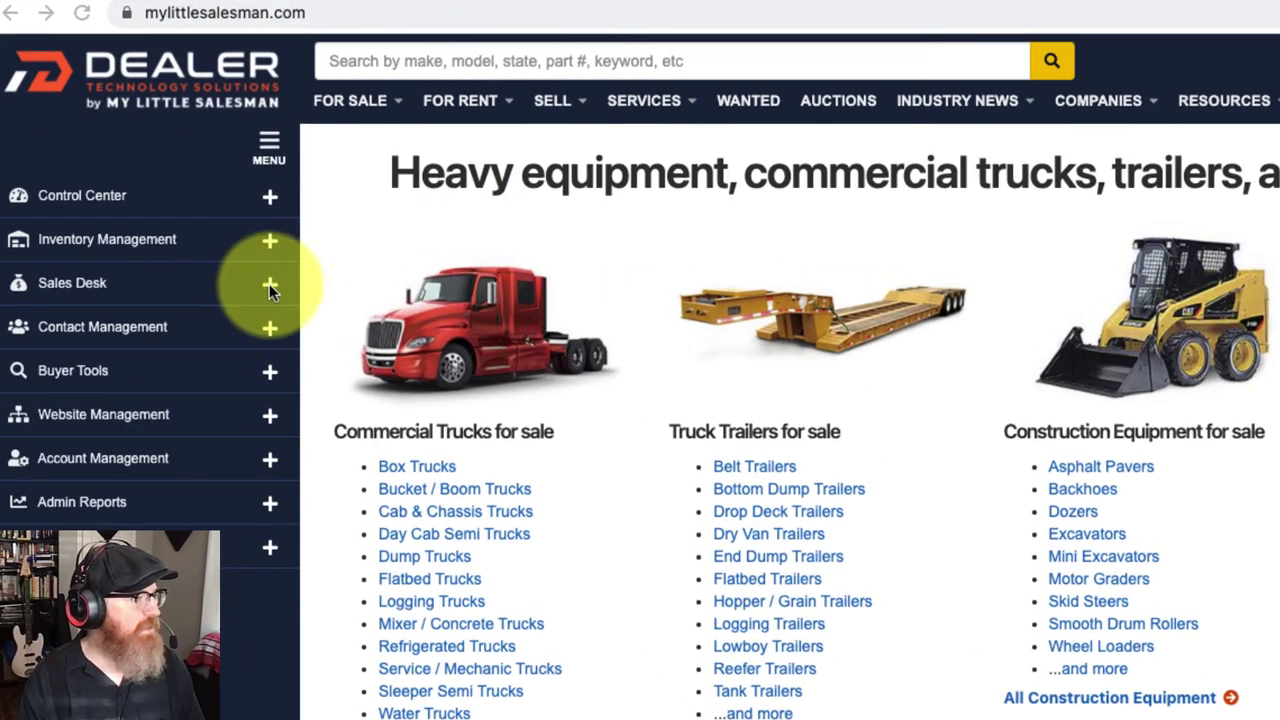
Step: Open the Deals list from Sales Desk, showing deal 3 as Sold with Voided eSignature
left_click(270, 288)
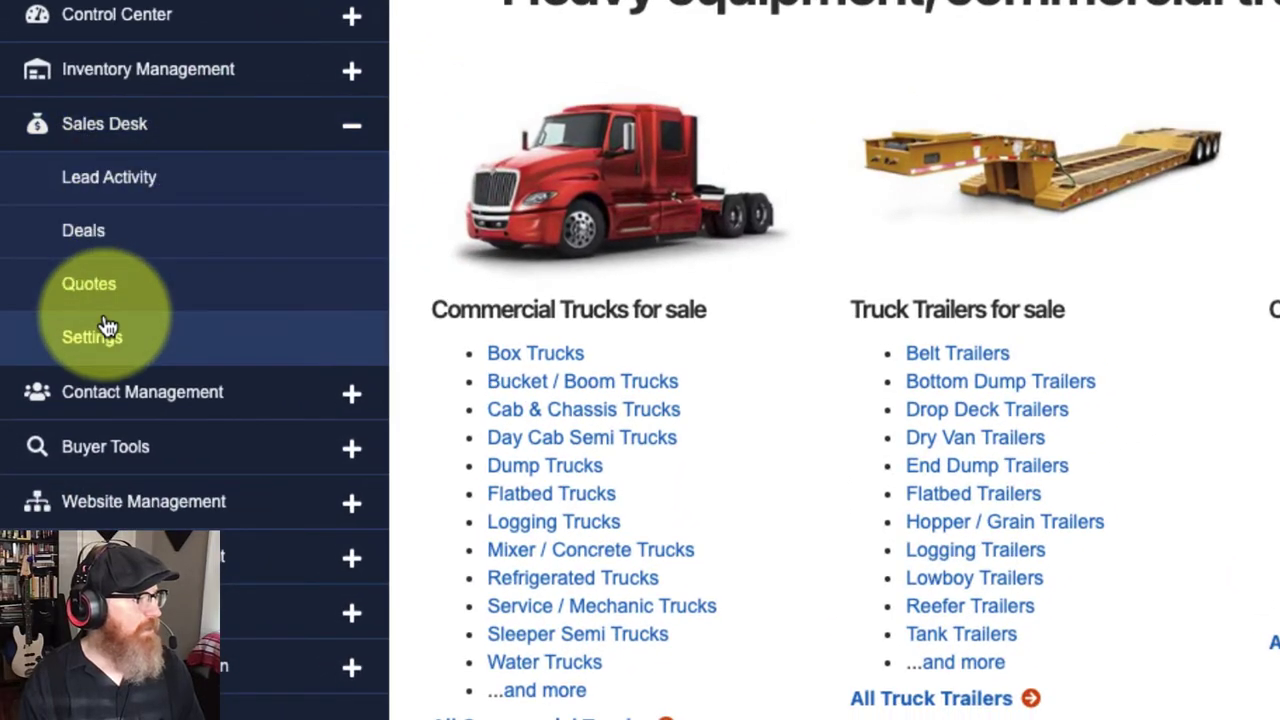
left_click(97, 238)
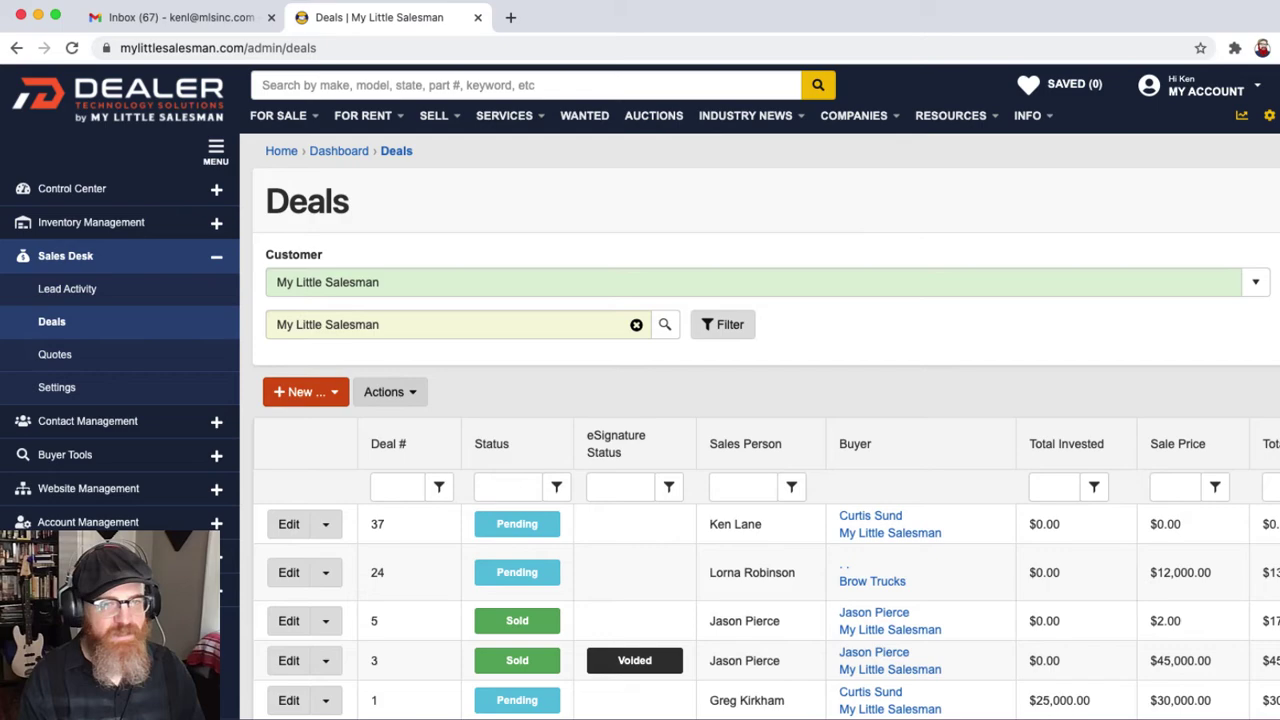
scroll(286, 366, "down", 3)
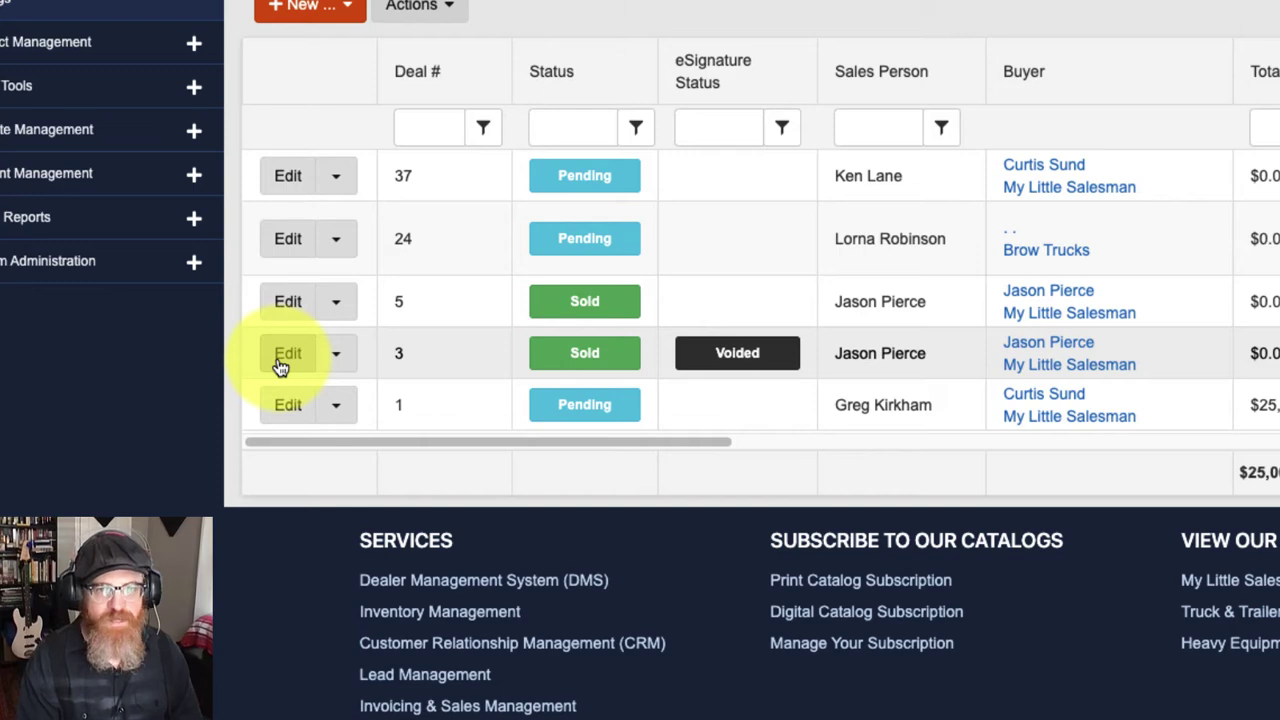
Step: Open Deal #3 for editing to show its Buyer Info for the Sold $45,000.00 Peterbilt
left_click(287, 354)
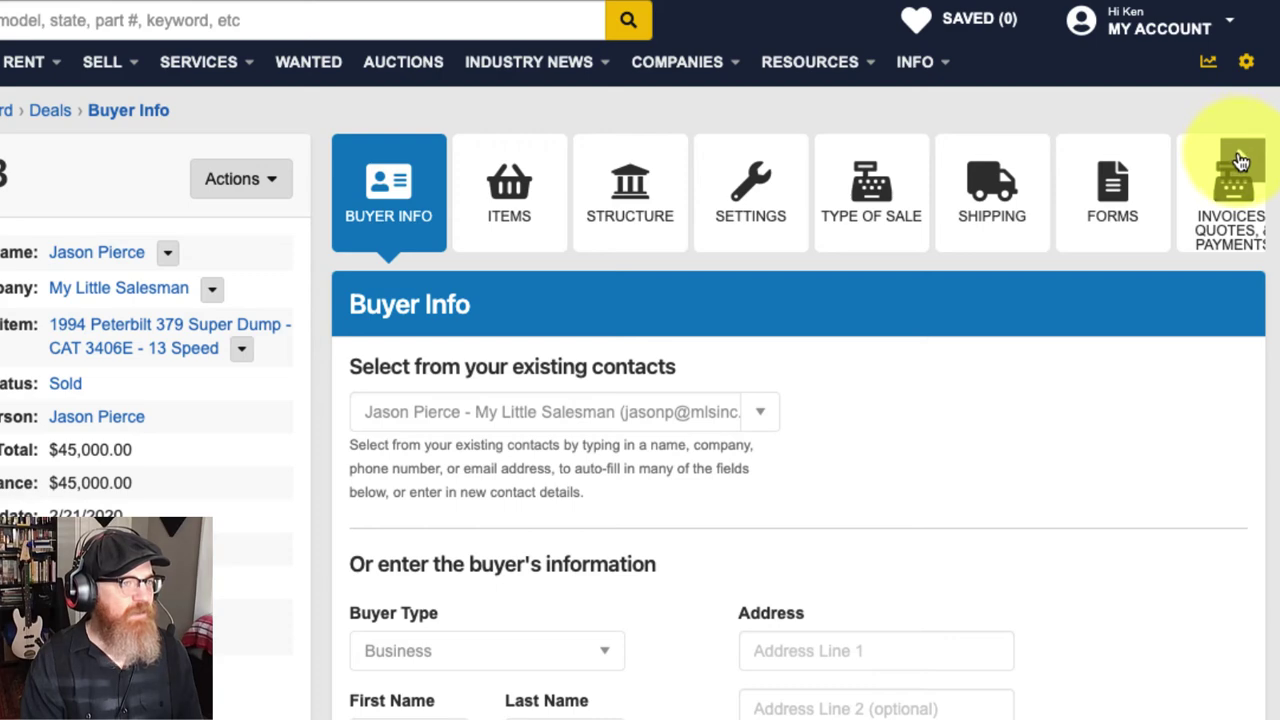
Step: Show Deal #3's Forms tab listing Buyers Guide.pdf and the Utah state PDFs
left_click(1117, 197)
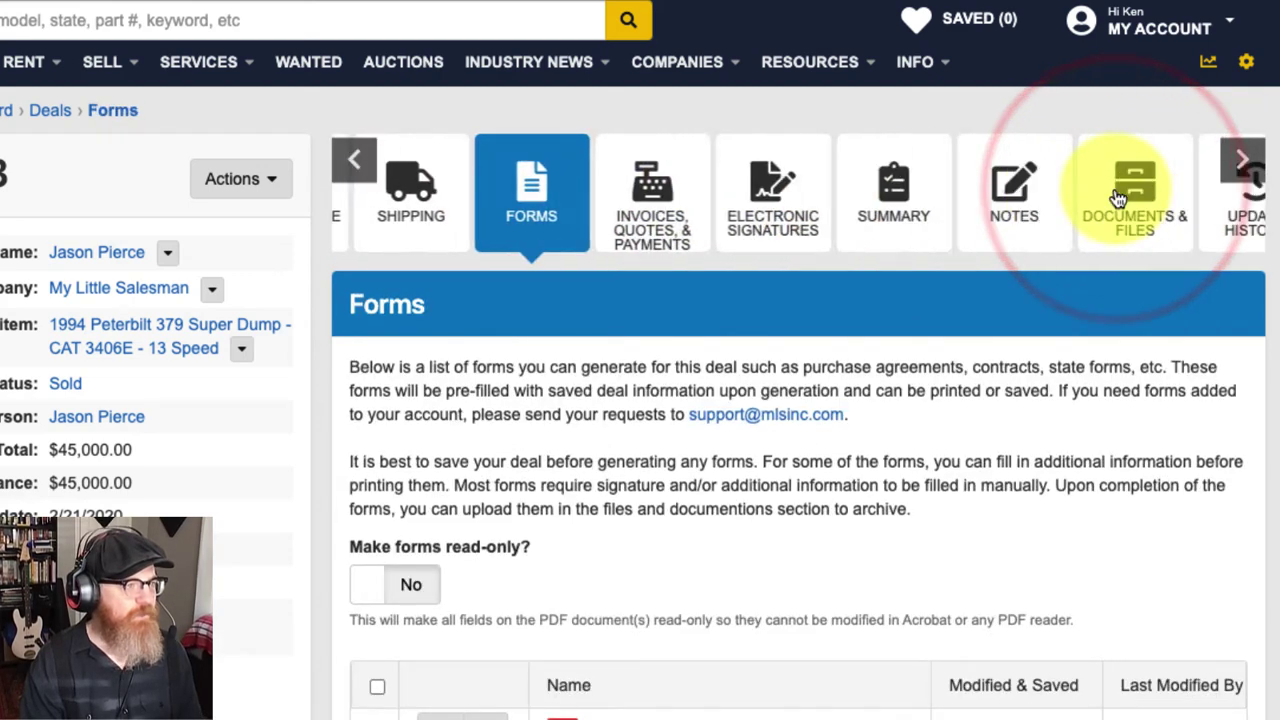
scroll(724, 540, "down", 2)
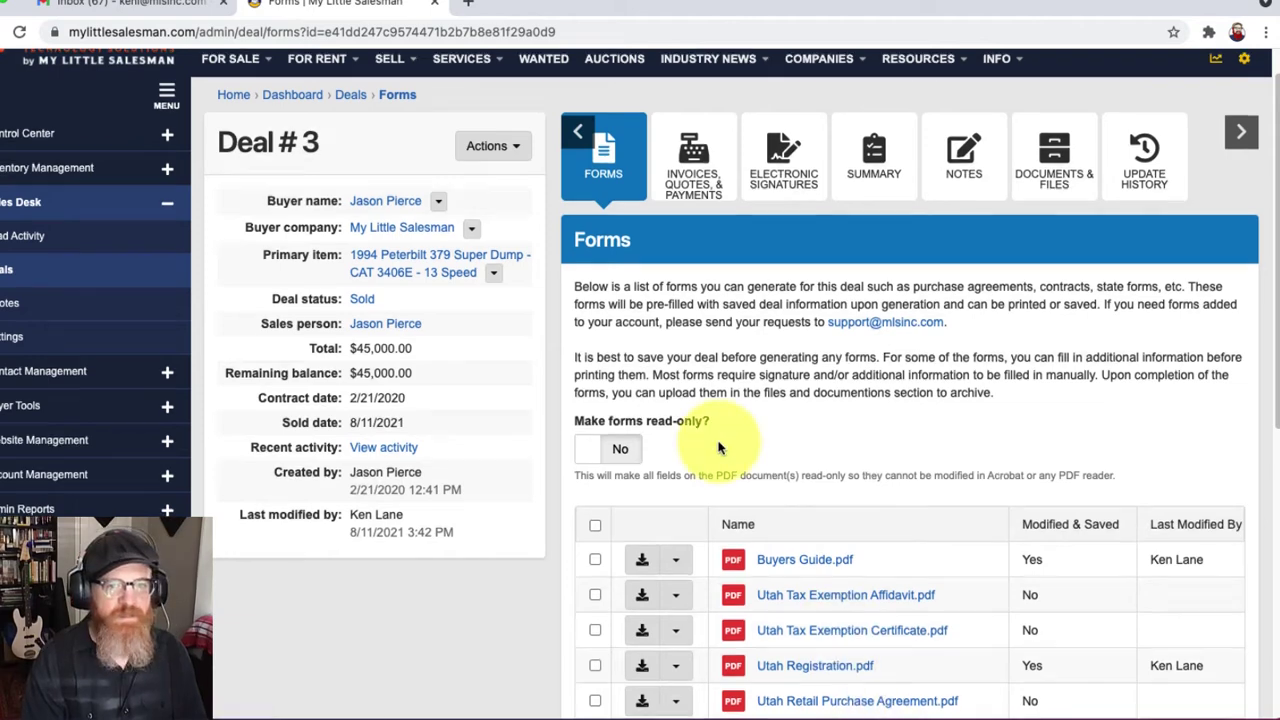
scroll(718, 447, "down", 1)
scroll(718, 442, "down", 3)
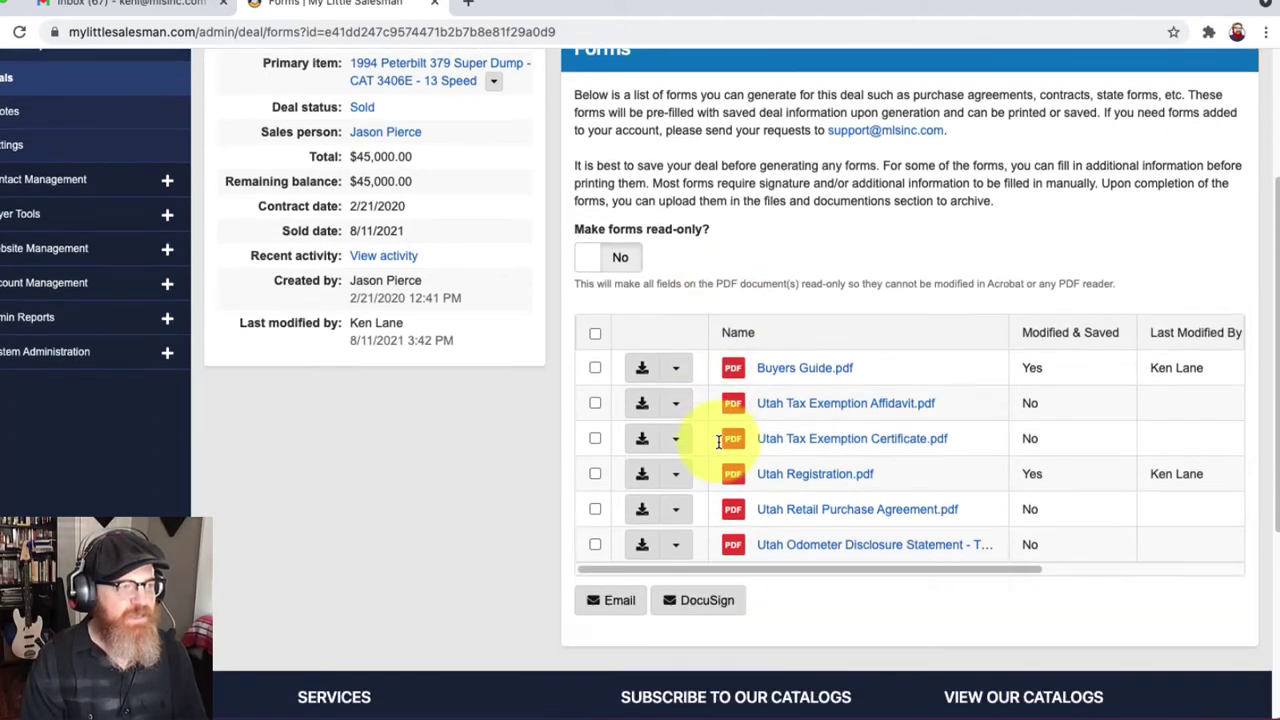
scroll(718, 447, "up", 3)
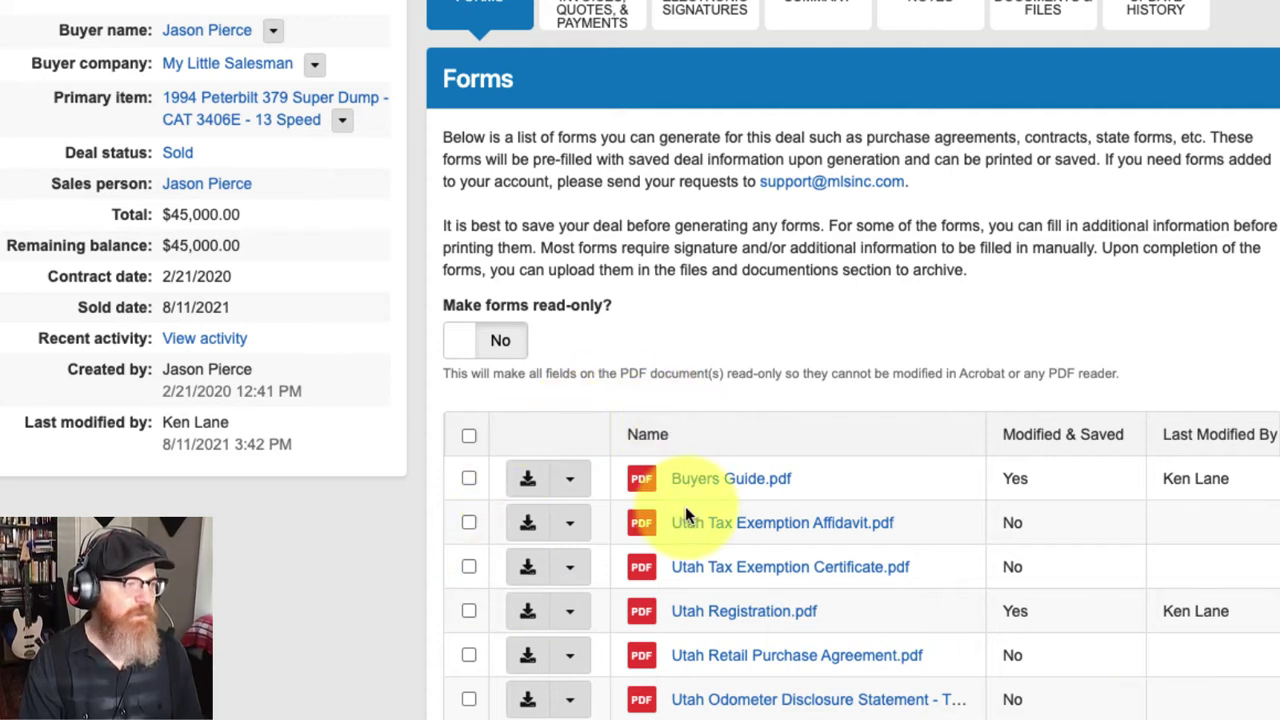
Step: Open Buyers Guide.pdf, enter '1' in the VIN Number field, and review the prefilled Peterbilt 379 1994 form
left_click(694, 480)
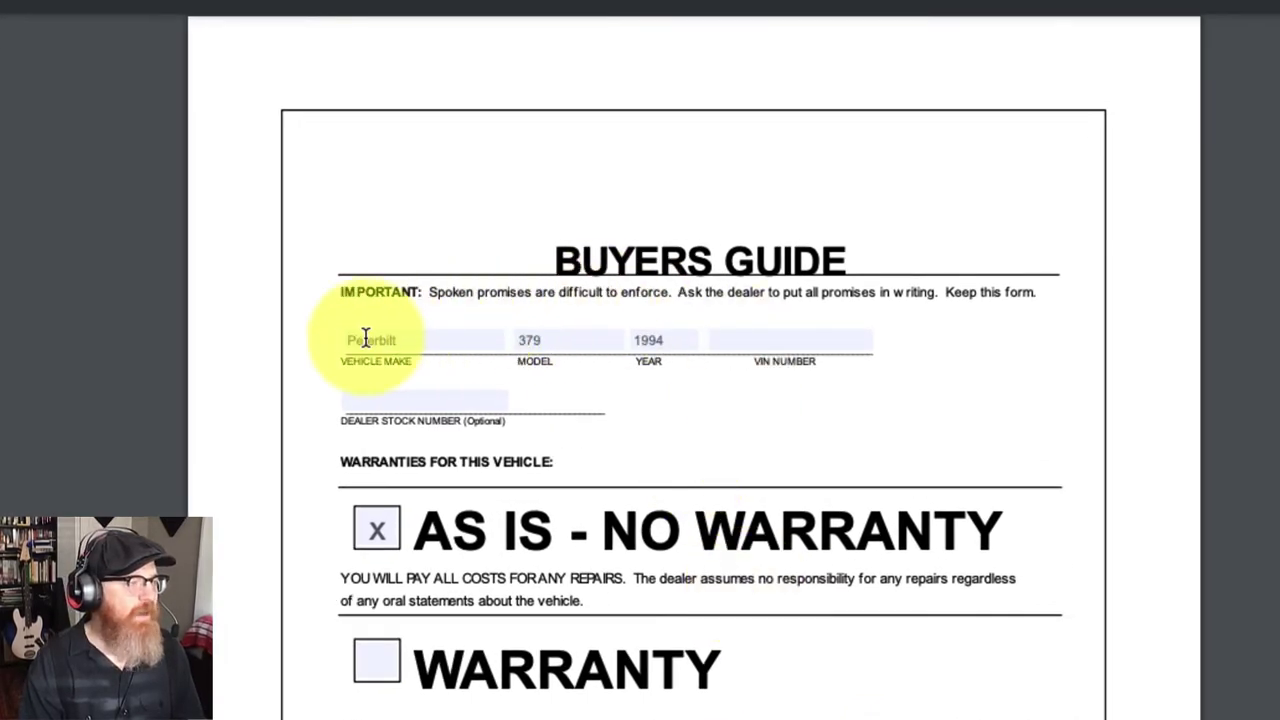
left_click(776, 334)
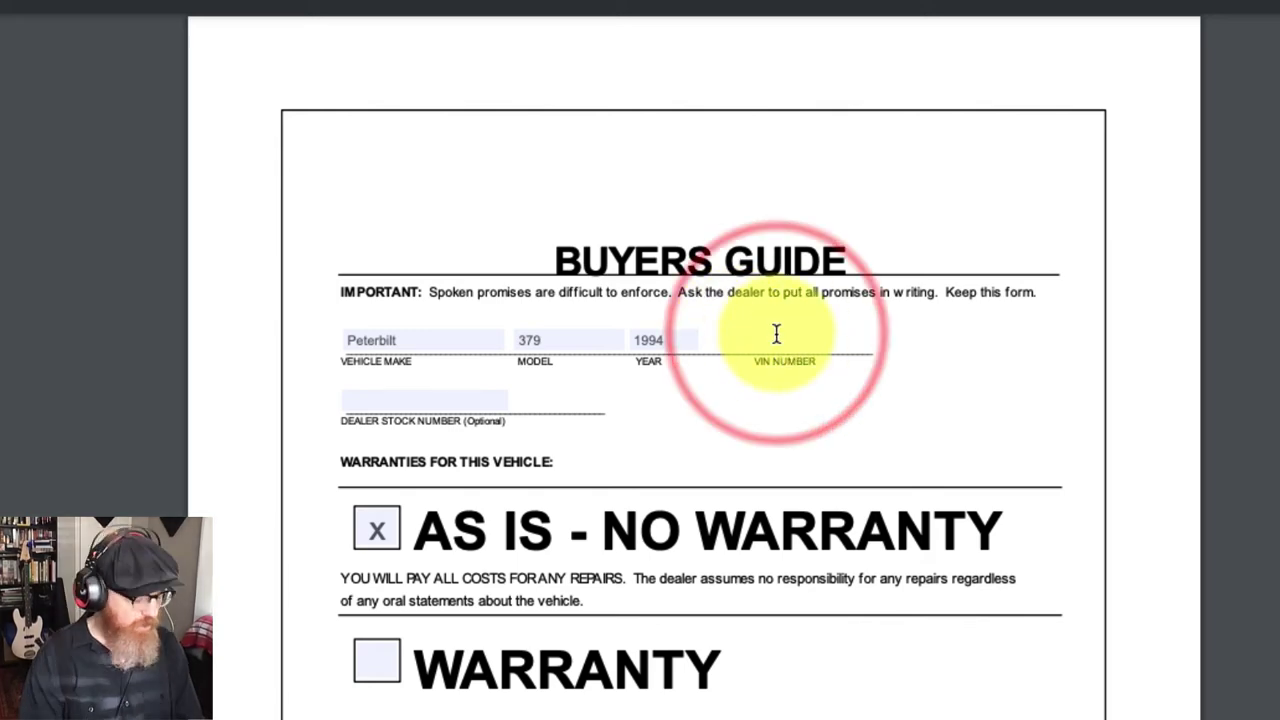
type("1")
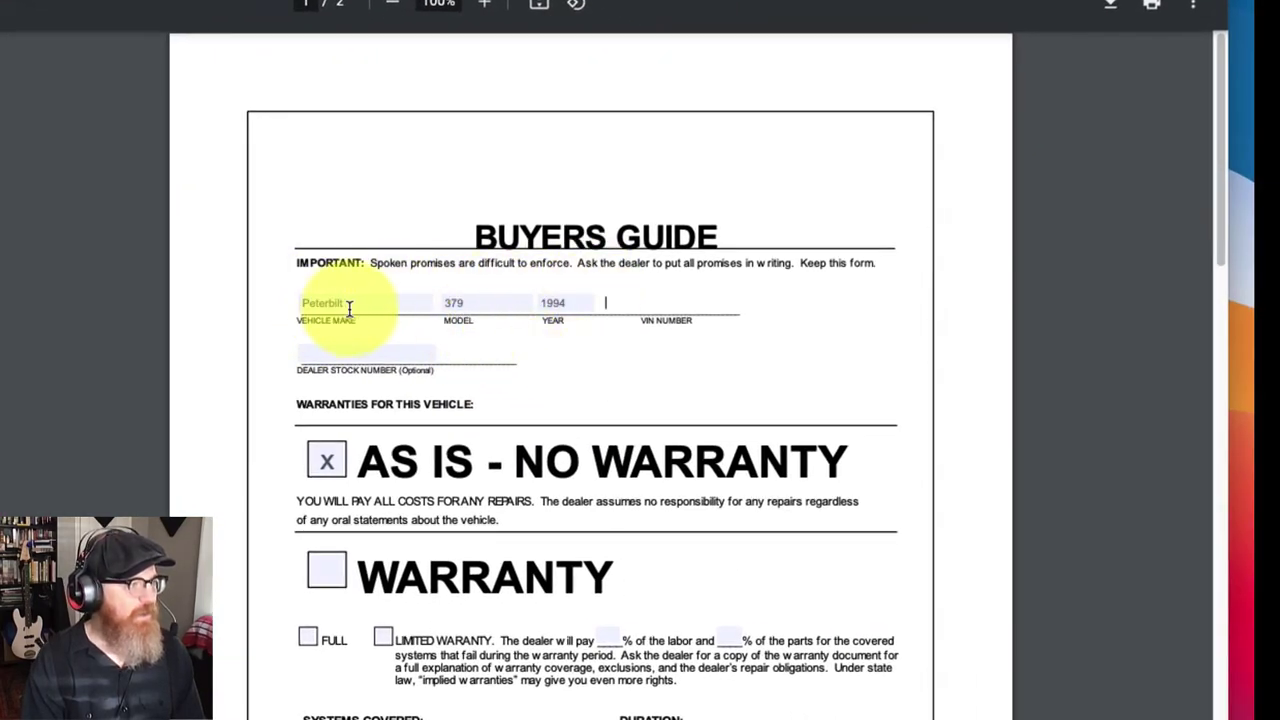
scroll(588, 455, "down", 1)
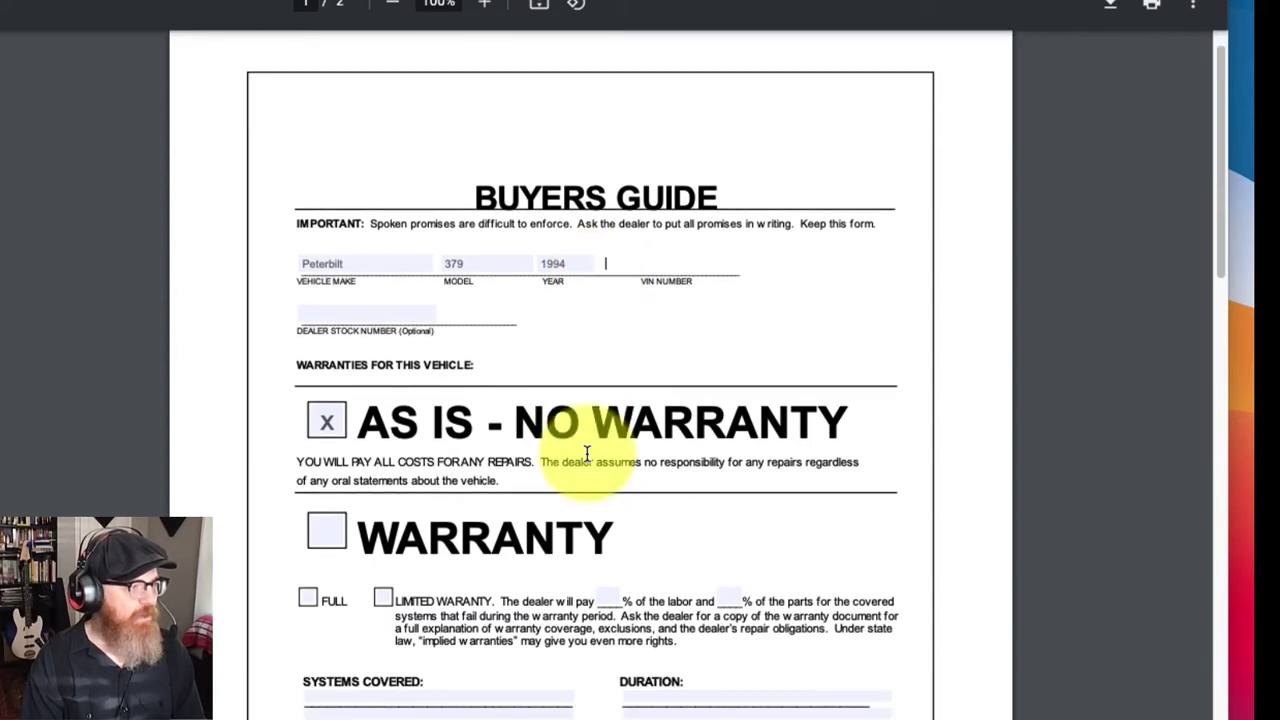
scroll(588, 455, "down", 3)
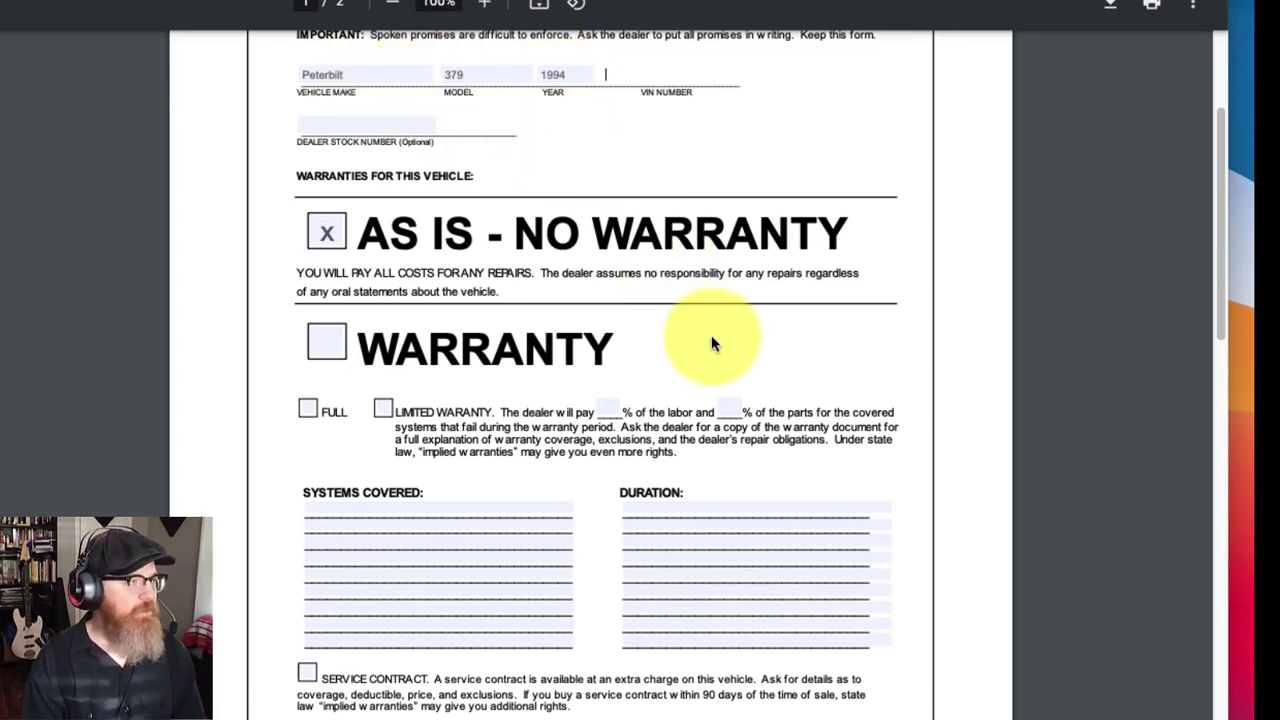
scroll(673, 260, "down", 4)
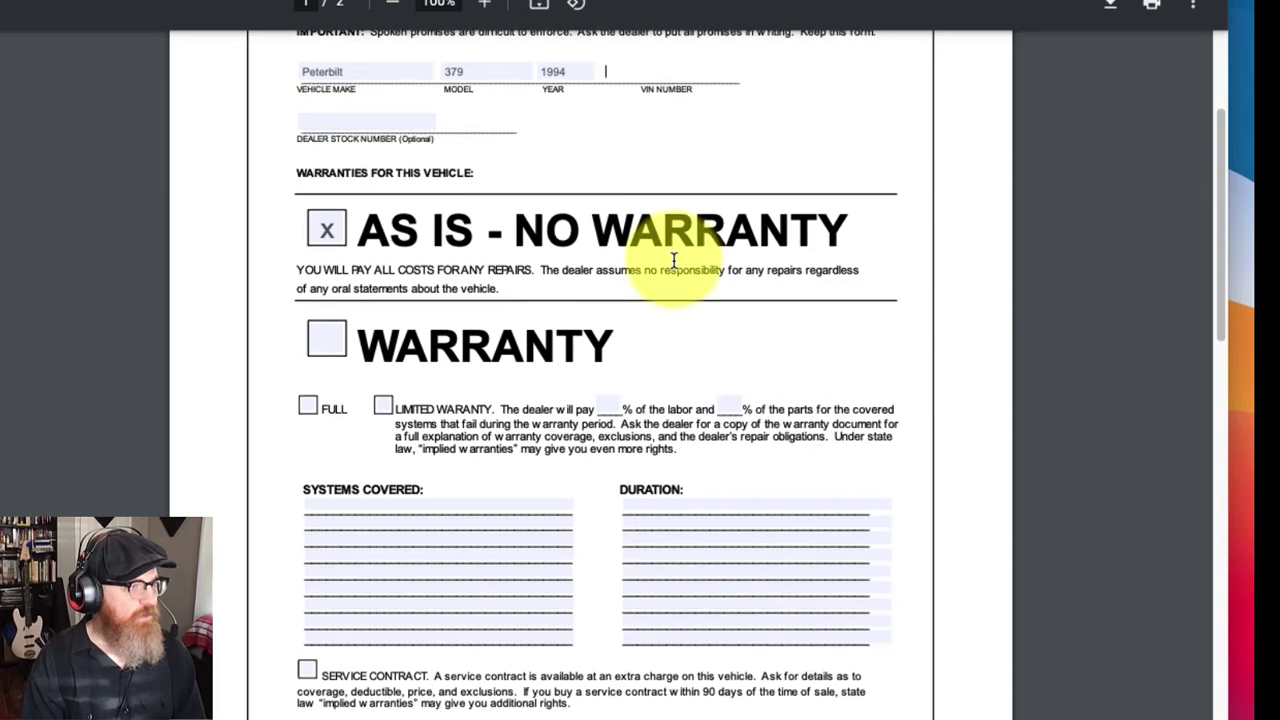
Step: Check the Buyers Guide's Systems Covered lines and review the page 2 defects list
scroll(673, 260, "down", 1)
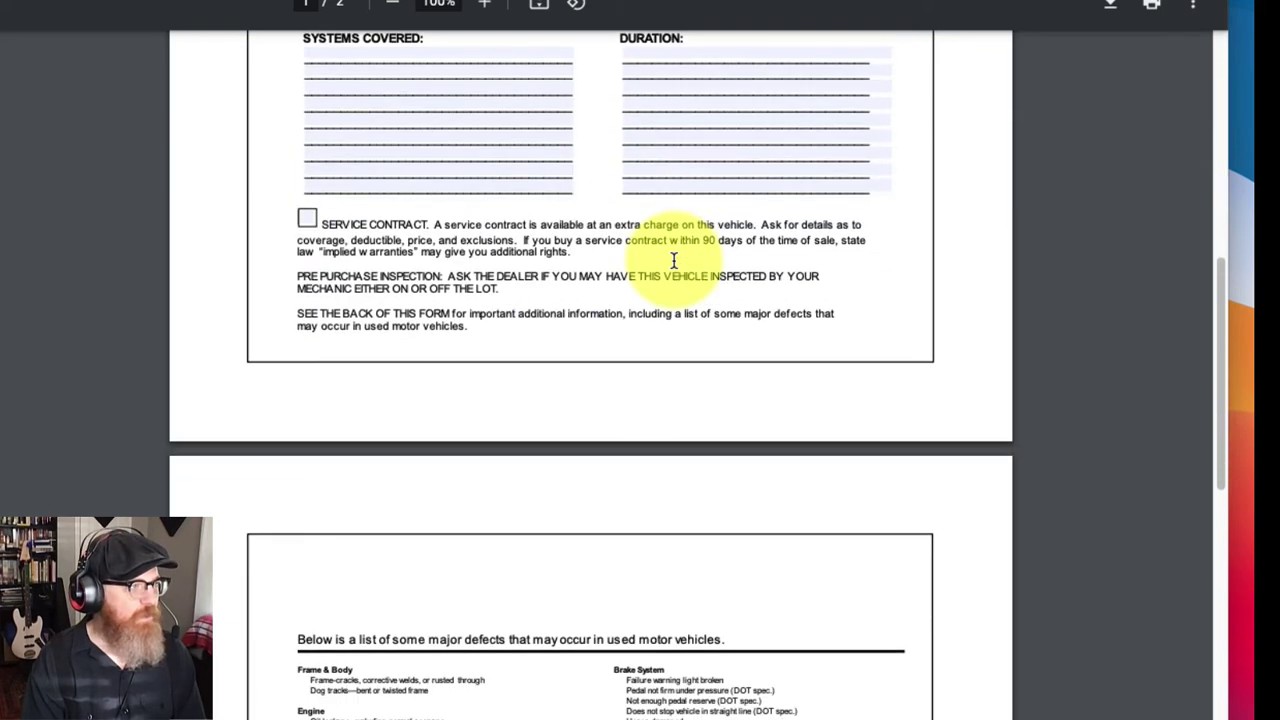
scroll(673, 260, "up", 2)
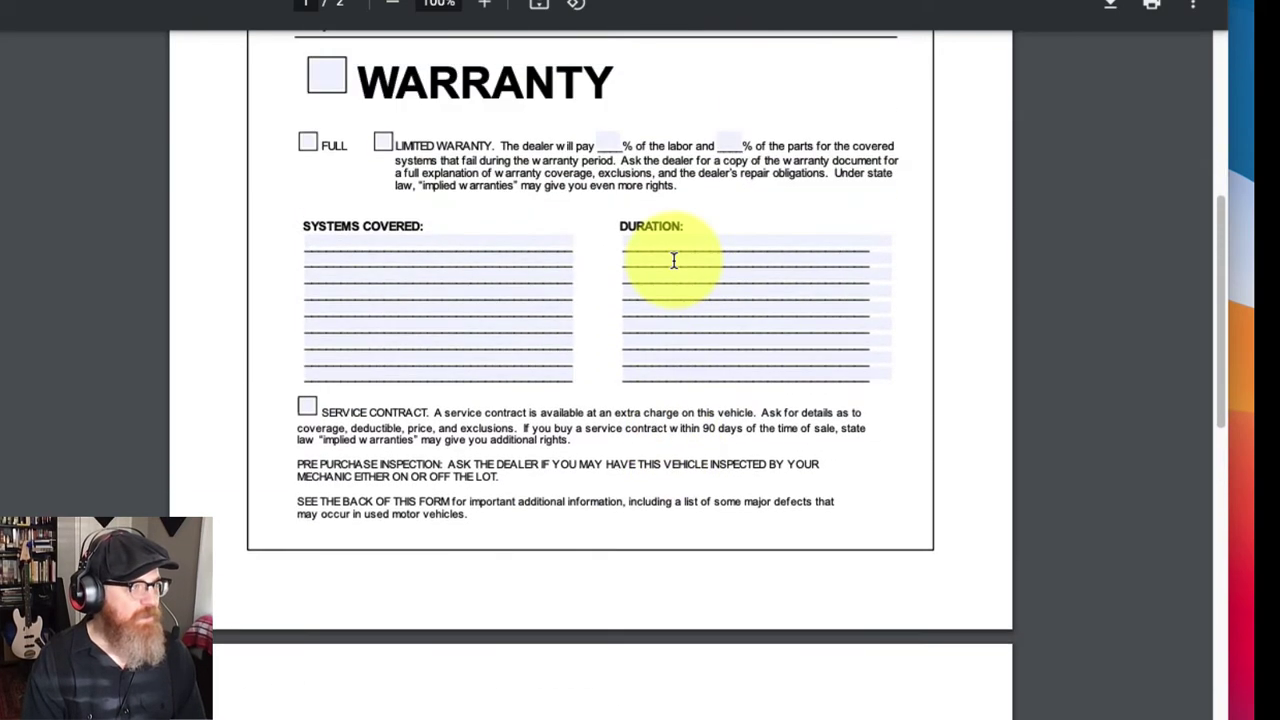
left_click(403, 244)
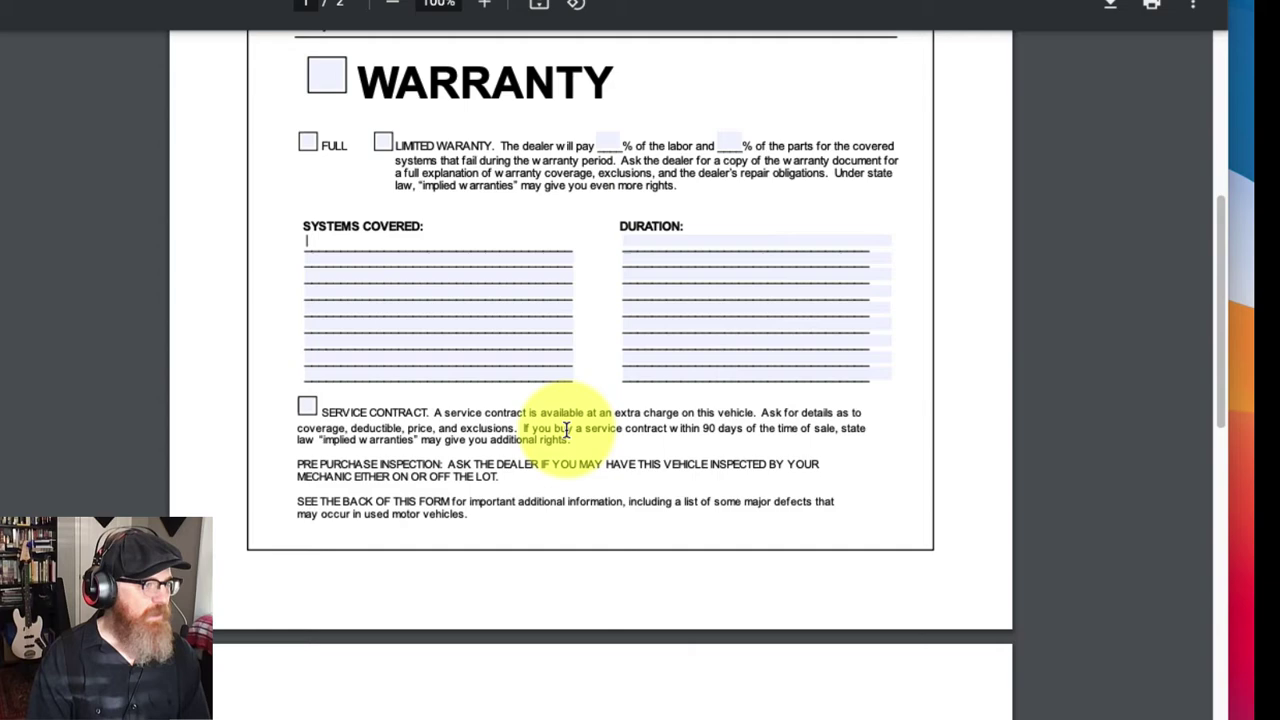
scroll(613, 410, "down", 3)
scroll(613, 410, "down", 6)
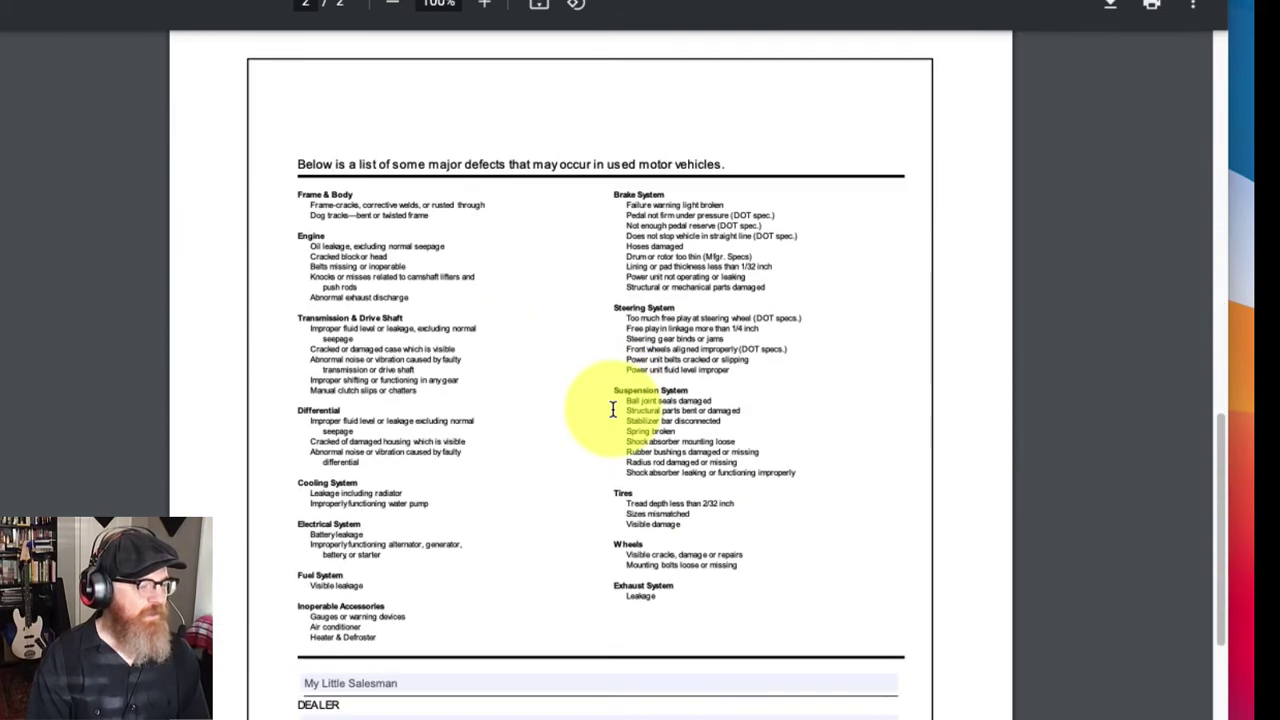
scroll(613, 410, "down", 3)
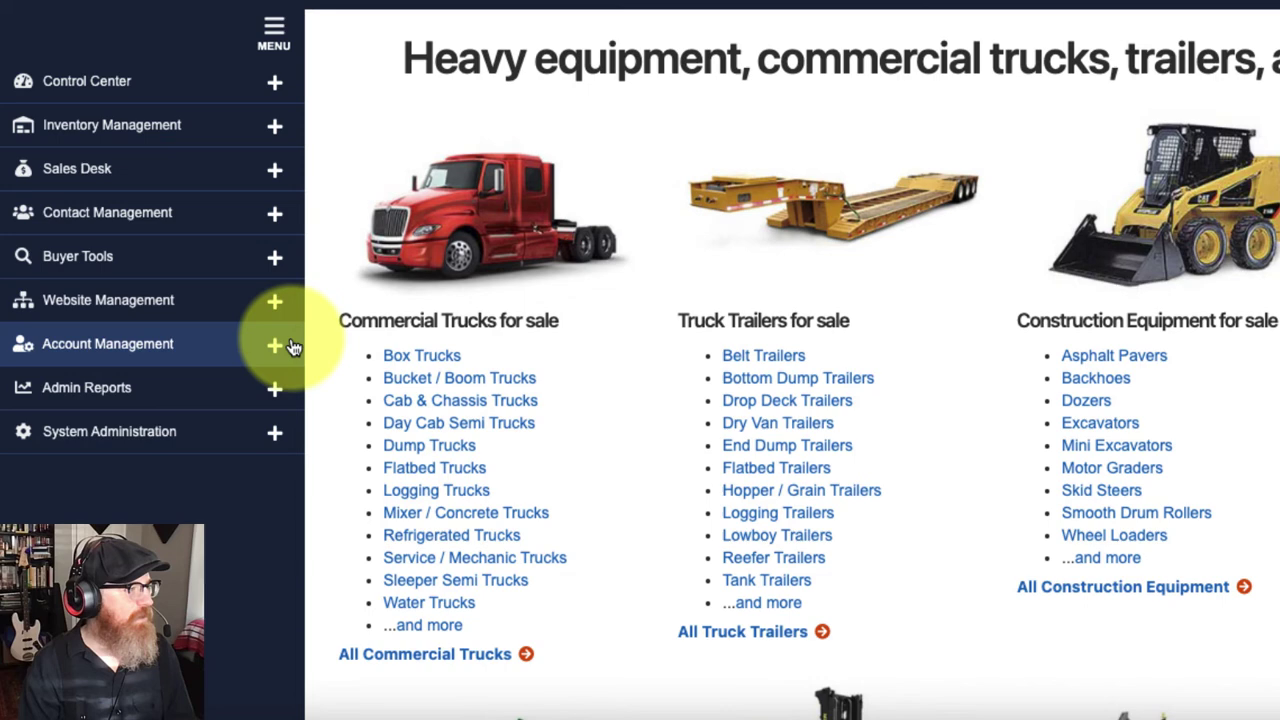
Step: Open Seller Settings' Integrations tab, confirming DocuSign and Mailchimp are both Linked
left_click(275, 345)
scroll(160, 450, "down", 1)
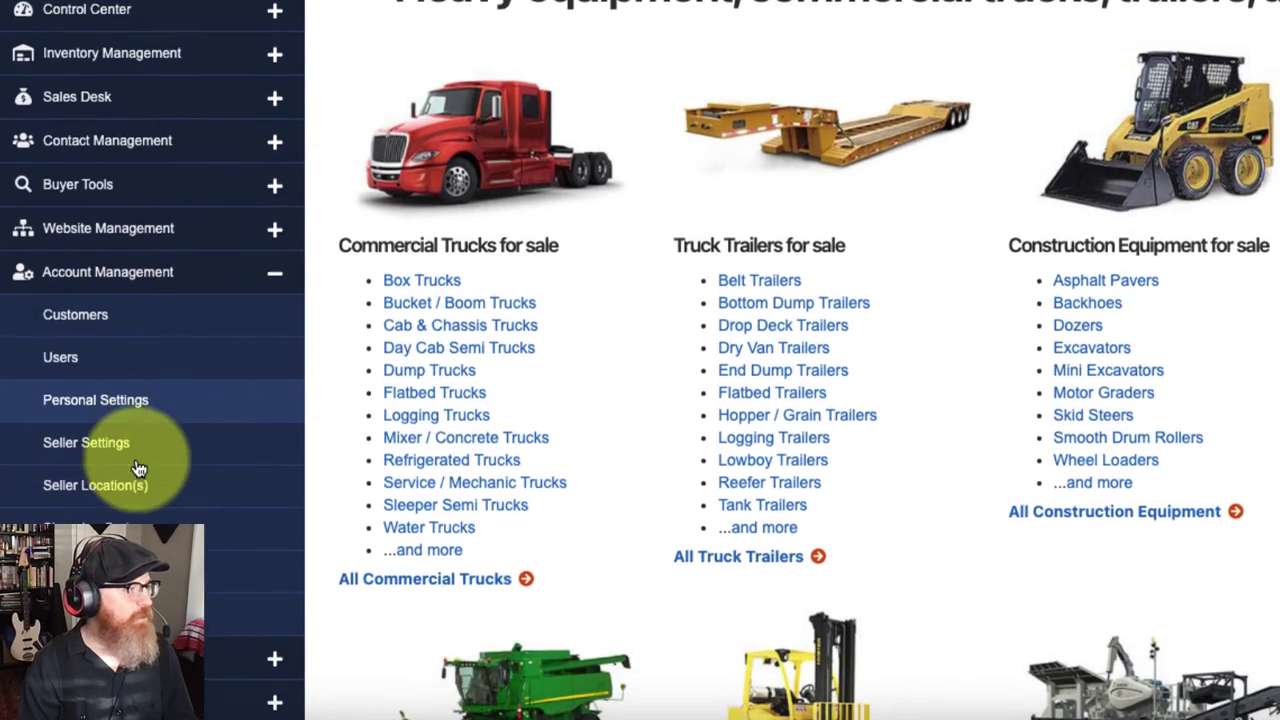
scroll(139, 468, "down", 3)
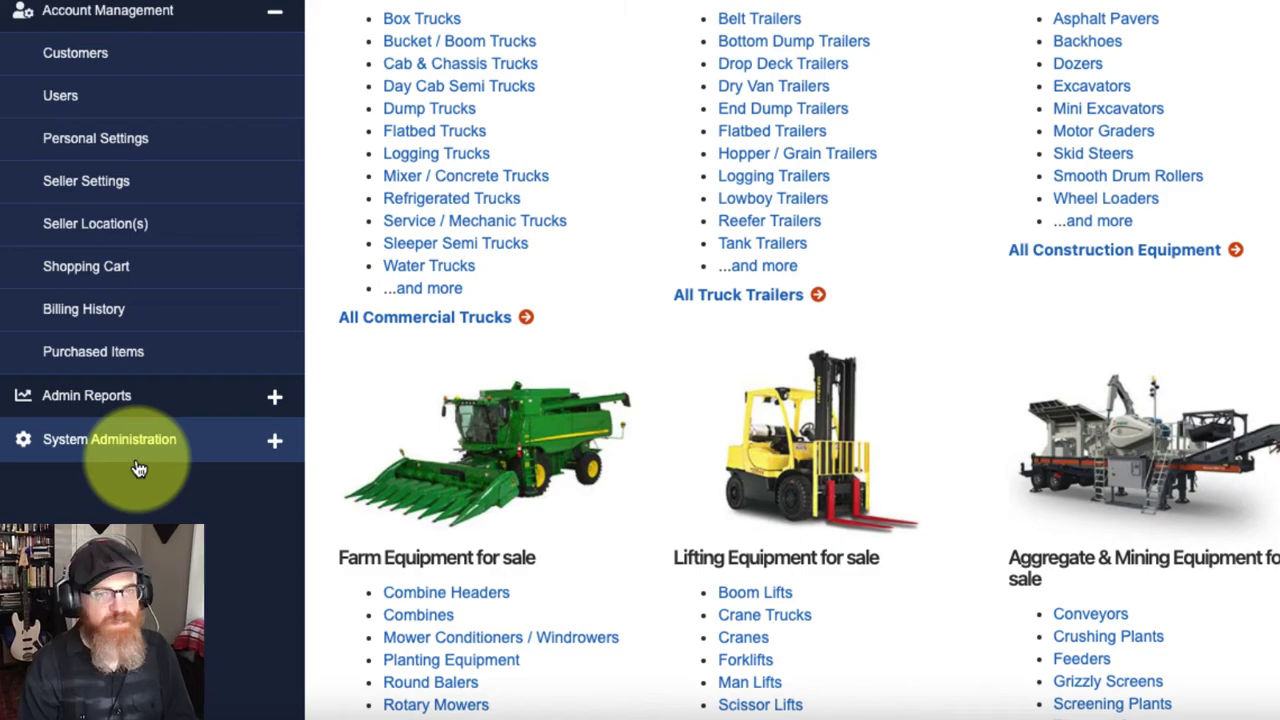
left_click(100, 190)
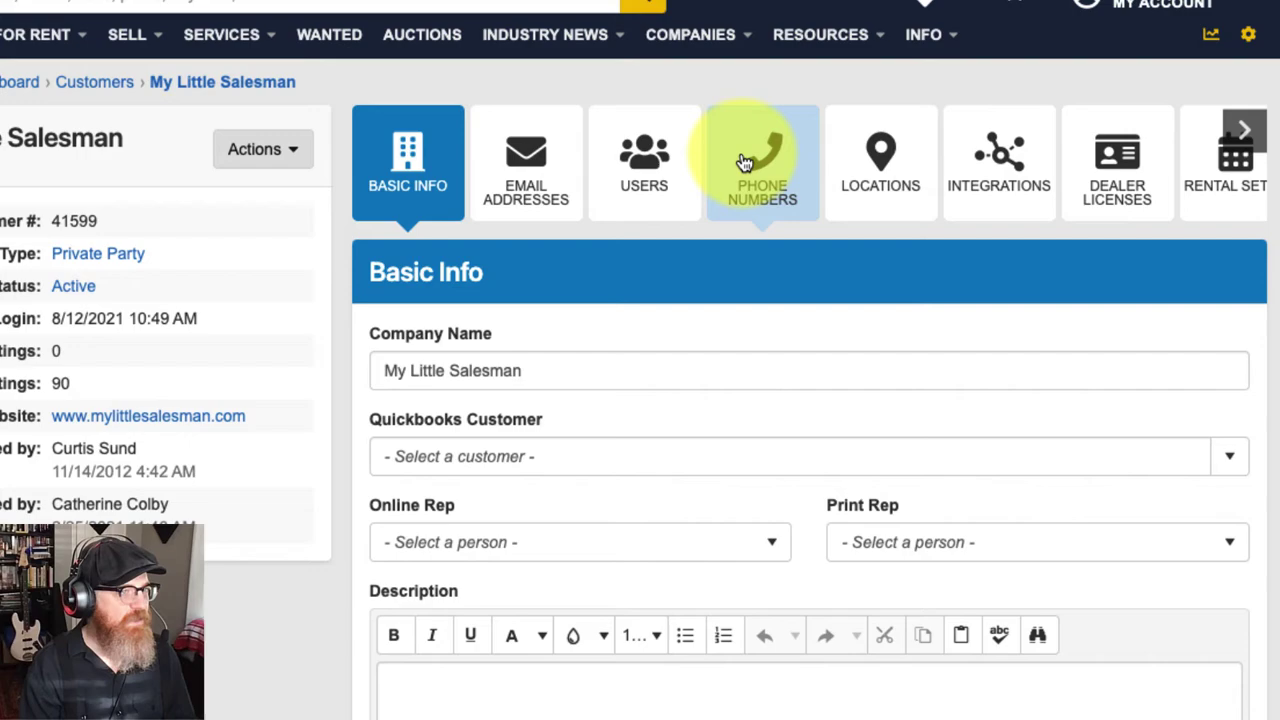
left_click(1015, 160)
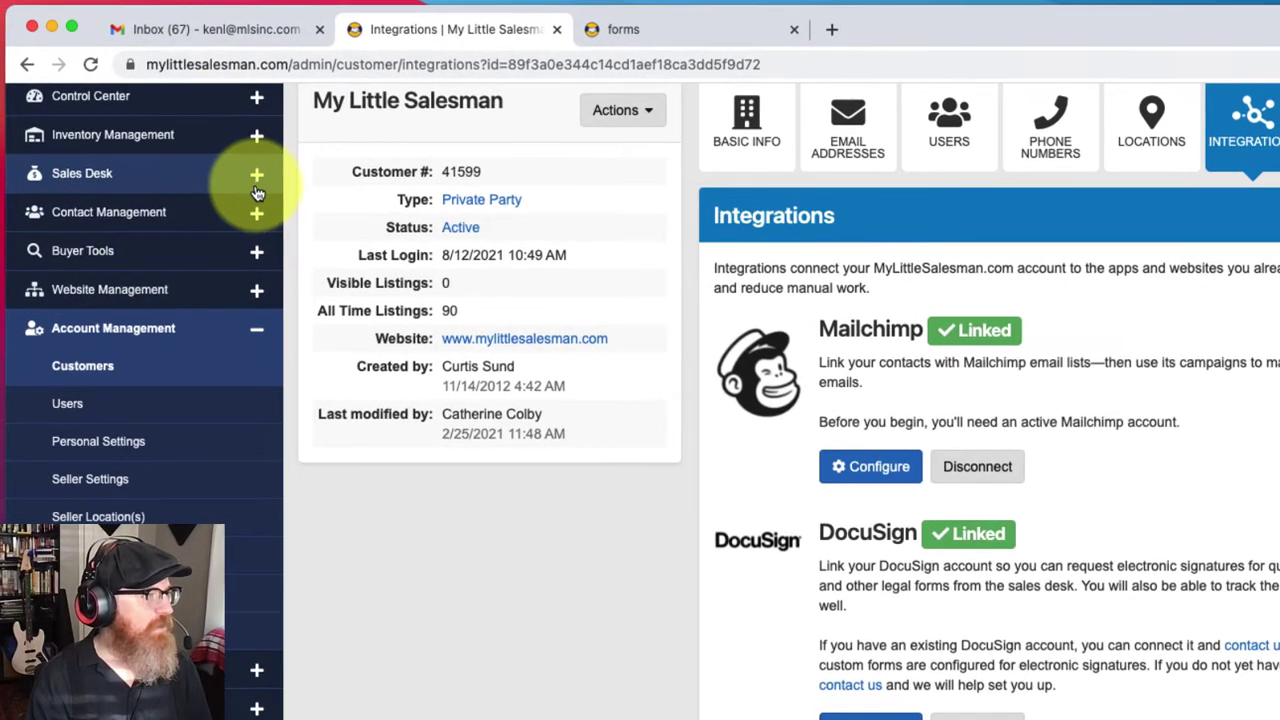
Step: Return to the Deals list and open Deal #3 for editing
left_click(148, 153)
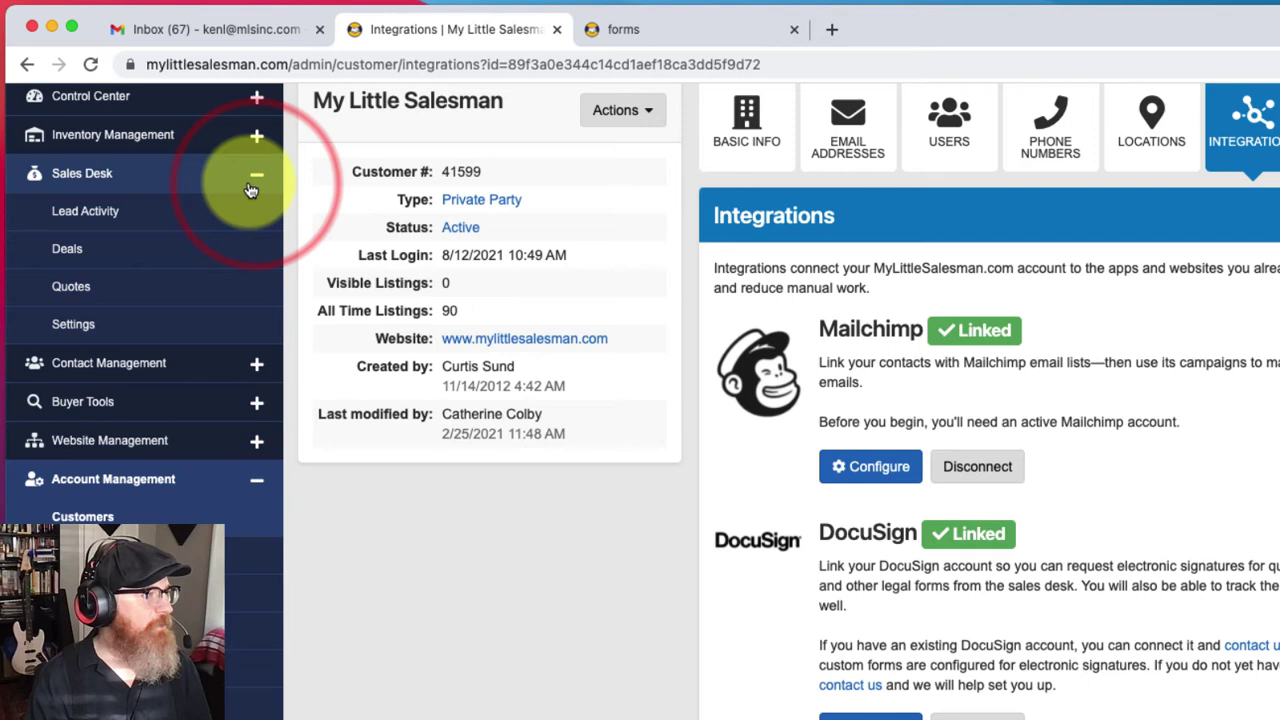
left_click(68, 249)
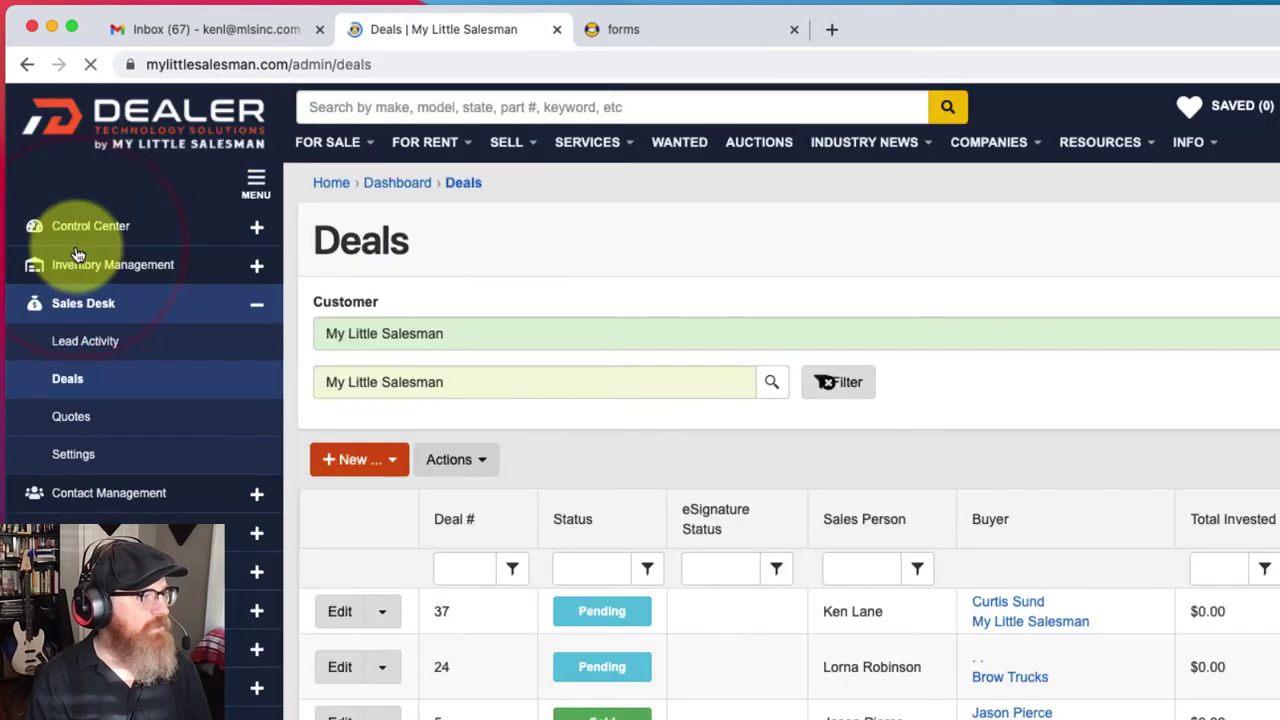
scroll(494, 614, "down", 5)
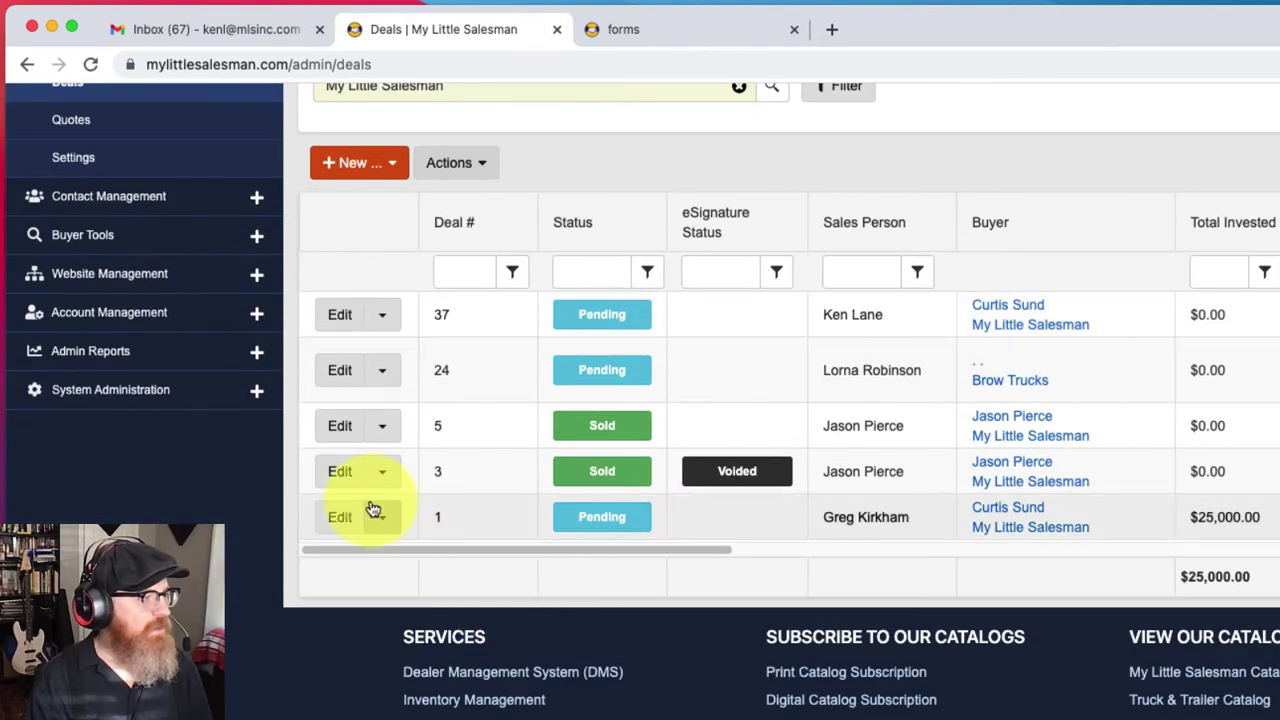
left_click(337, 476)
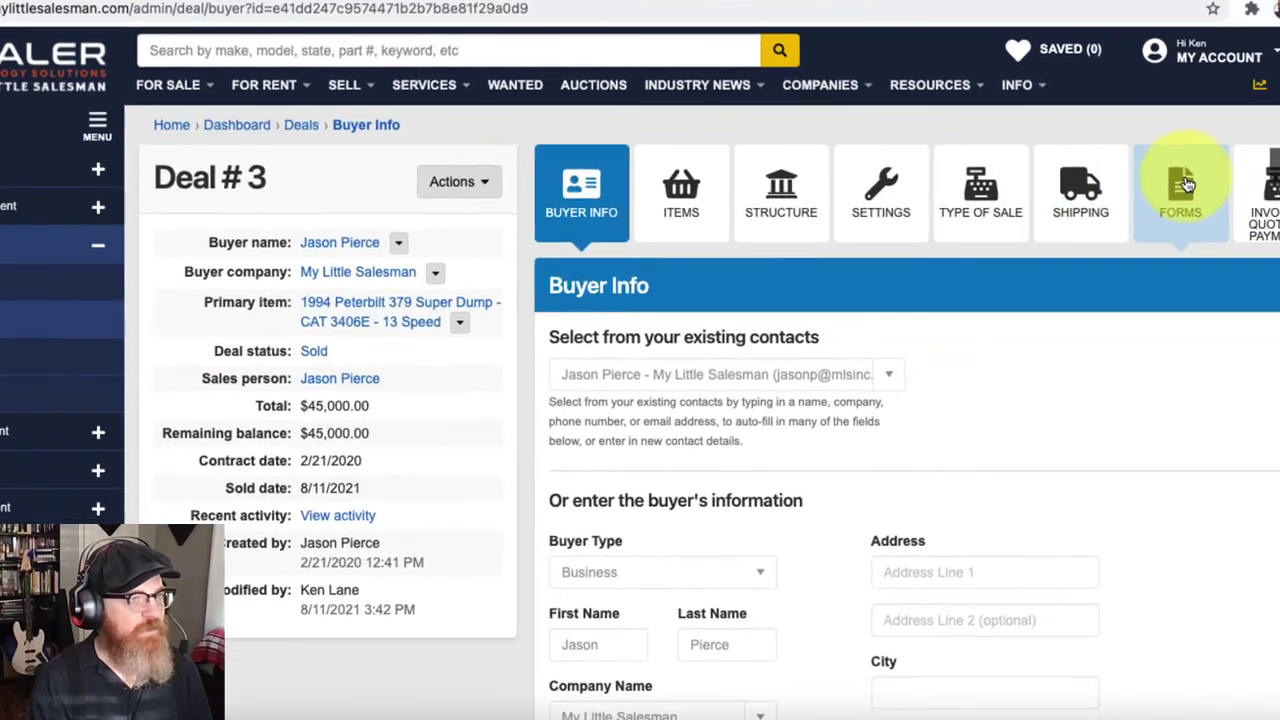
Step: Select Buyers Guide.pdf on Deal #3's Forms tab and start a DocuSign eSignature request
left_click(1156, 172)
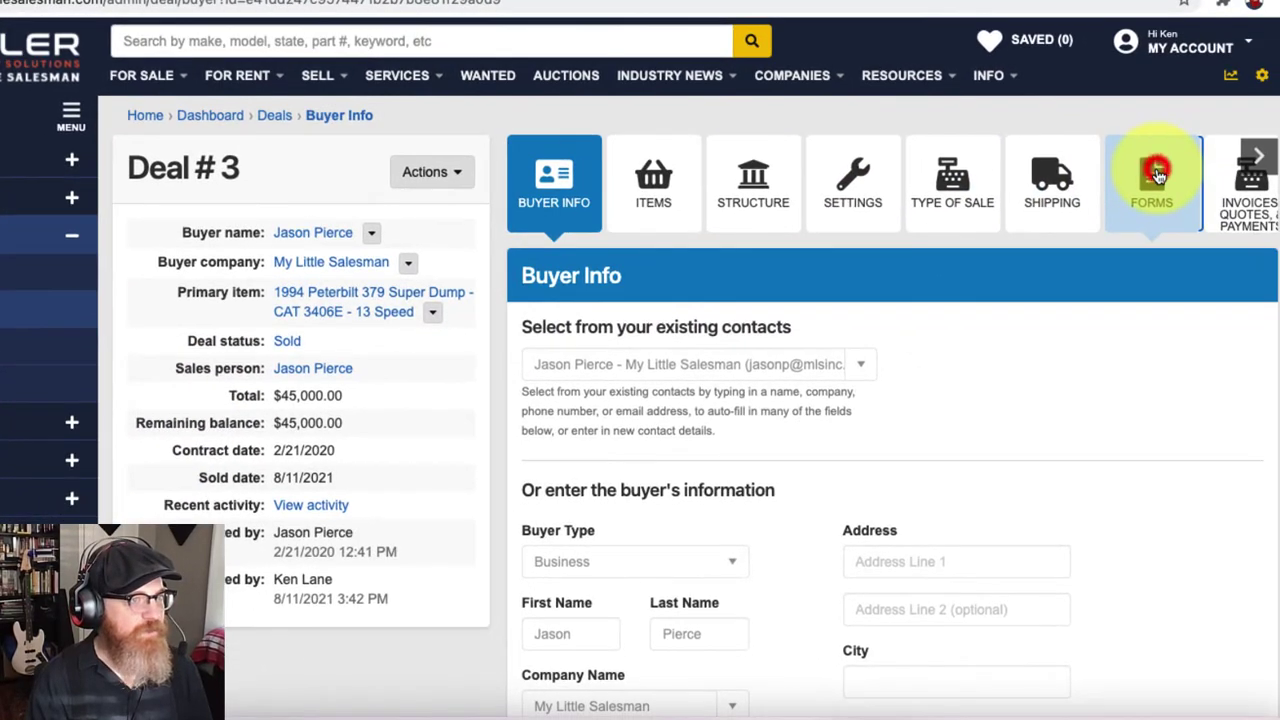
scroll(960, 405, "down", 1)
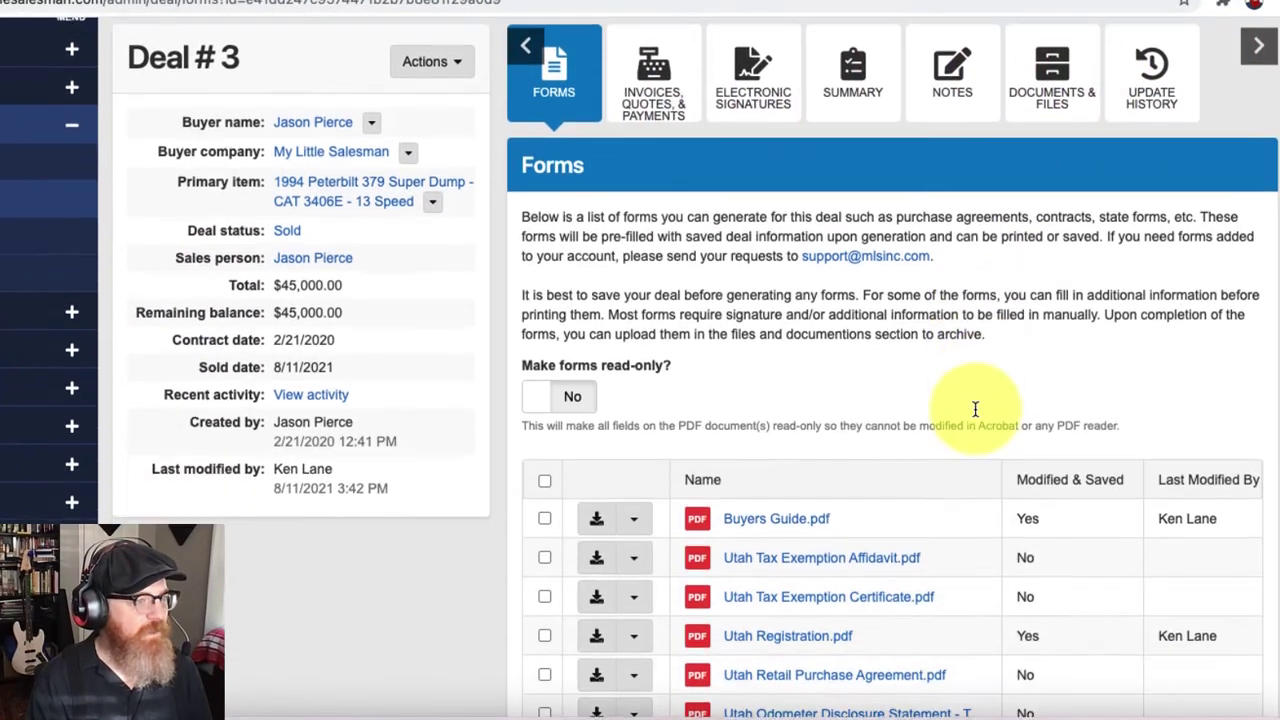
scroll(975, 409, "down", 2)
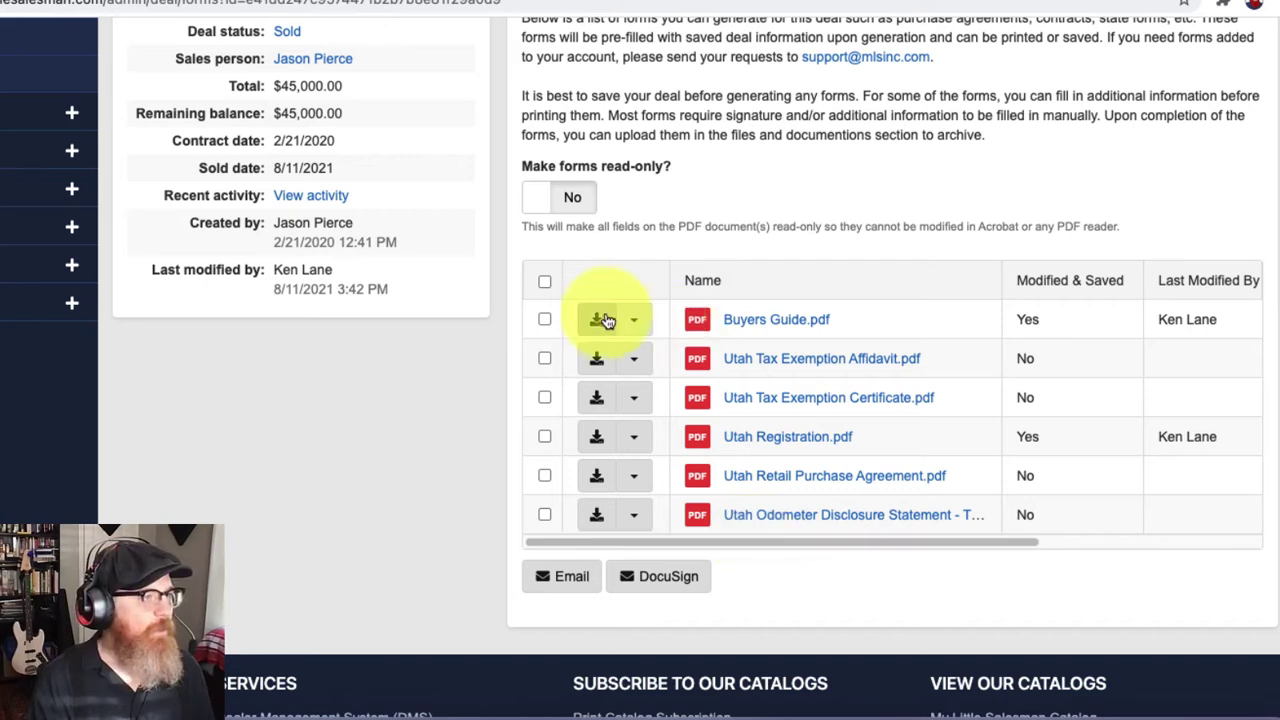
left_click(544, 321)
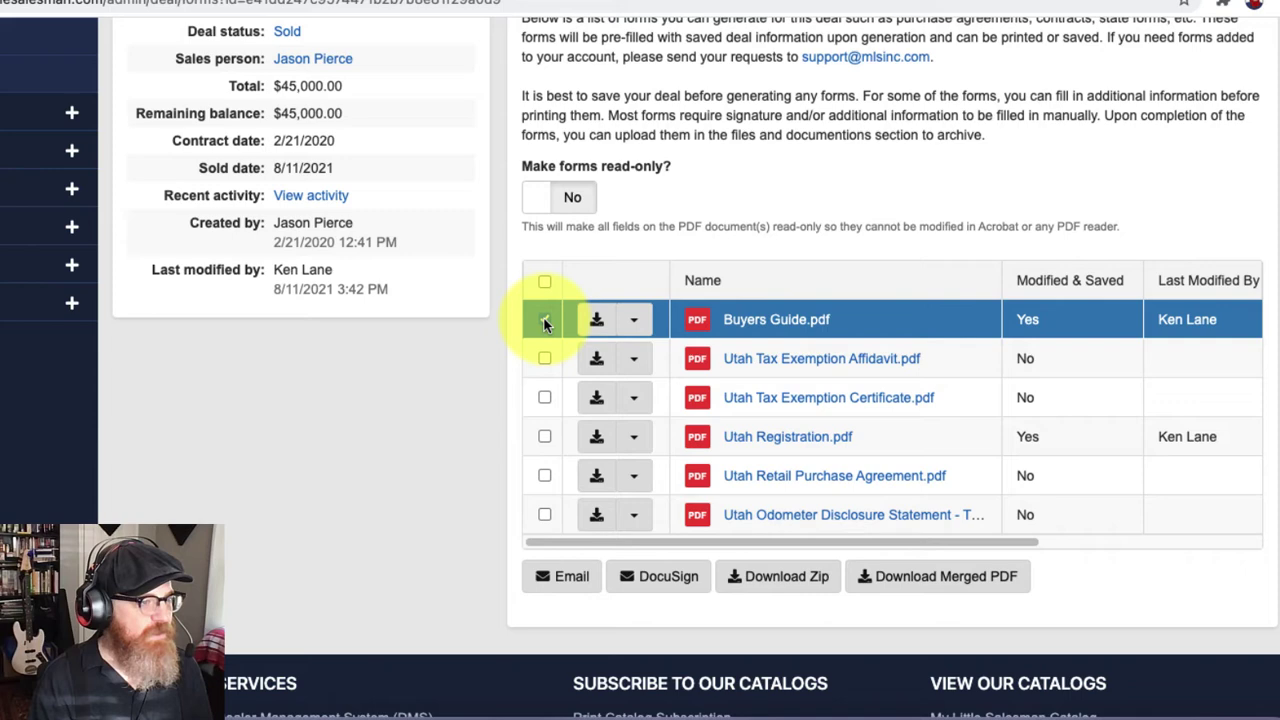
left_click(647, 578)
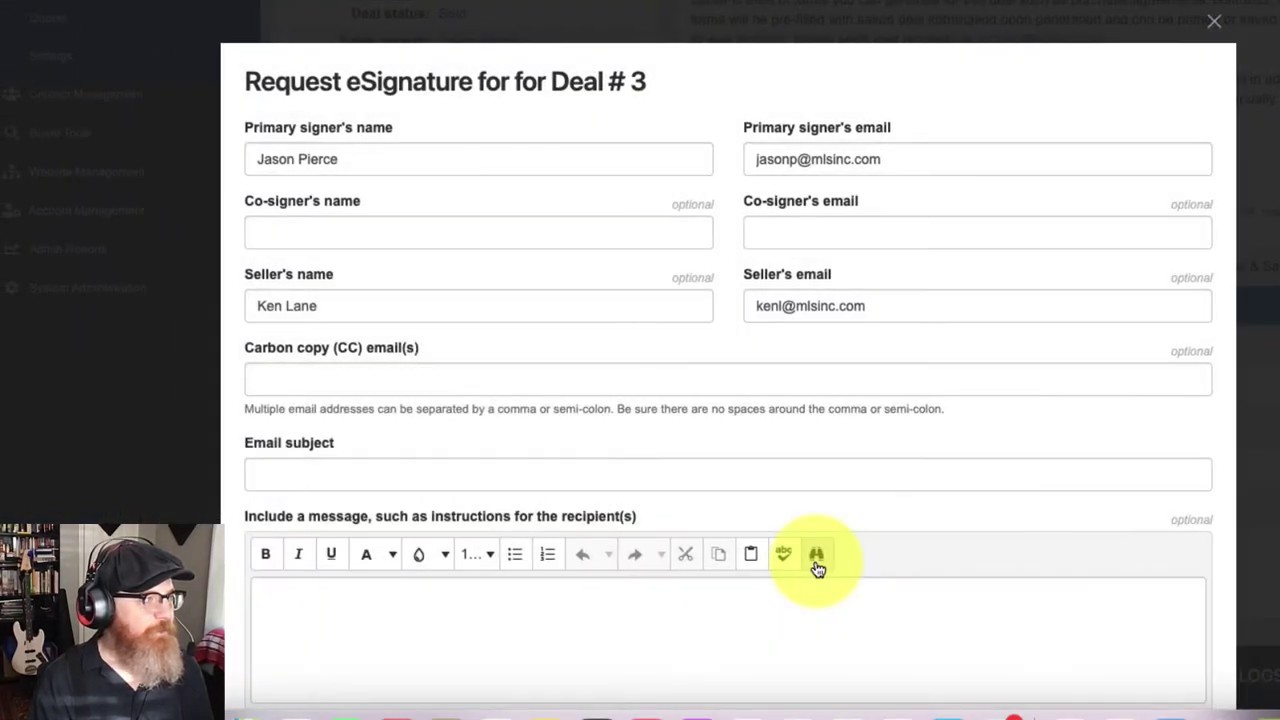
Step: Replace the primary signer's name and email user with the seller's own details
left_click_drag(378, 163, 250, 158)
key("BackSpace")
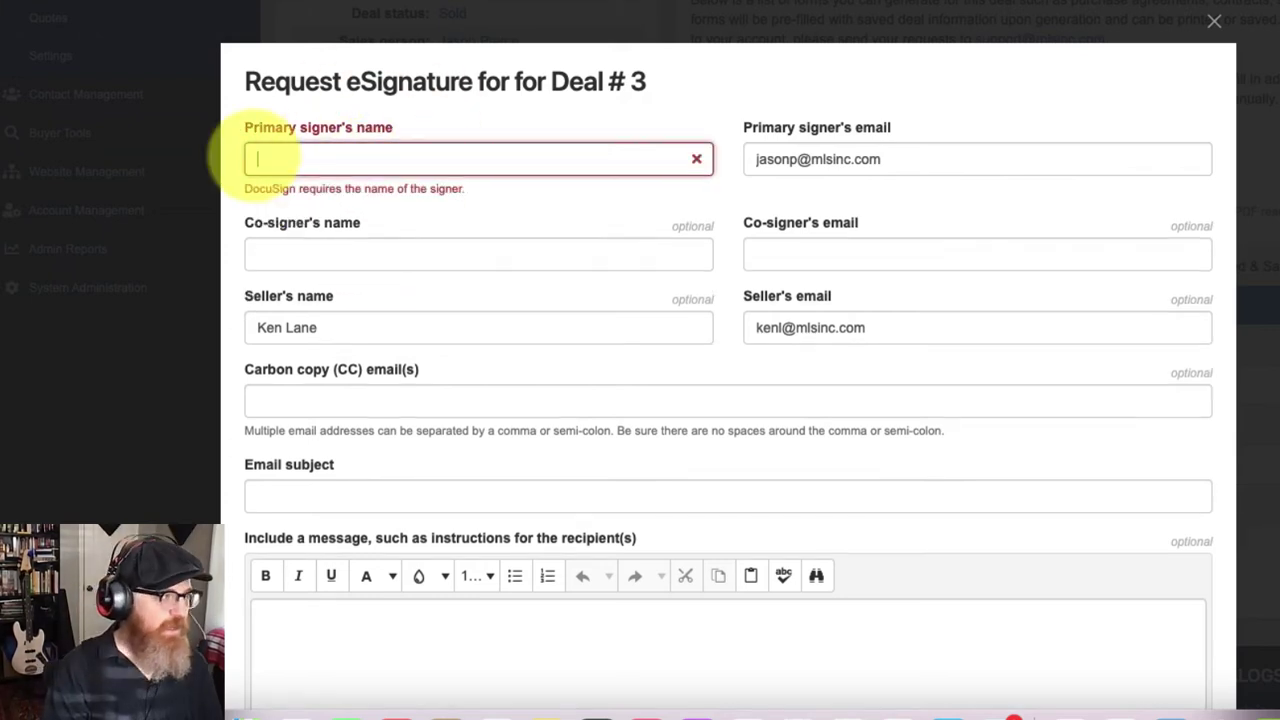
type("Ken Lane")
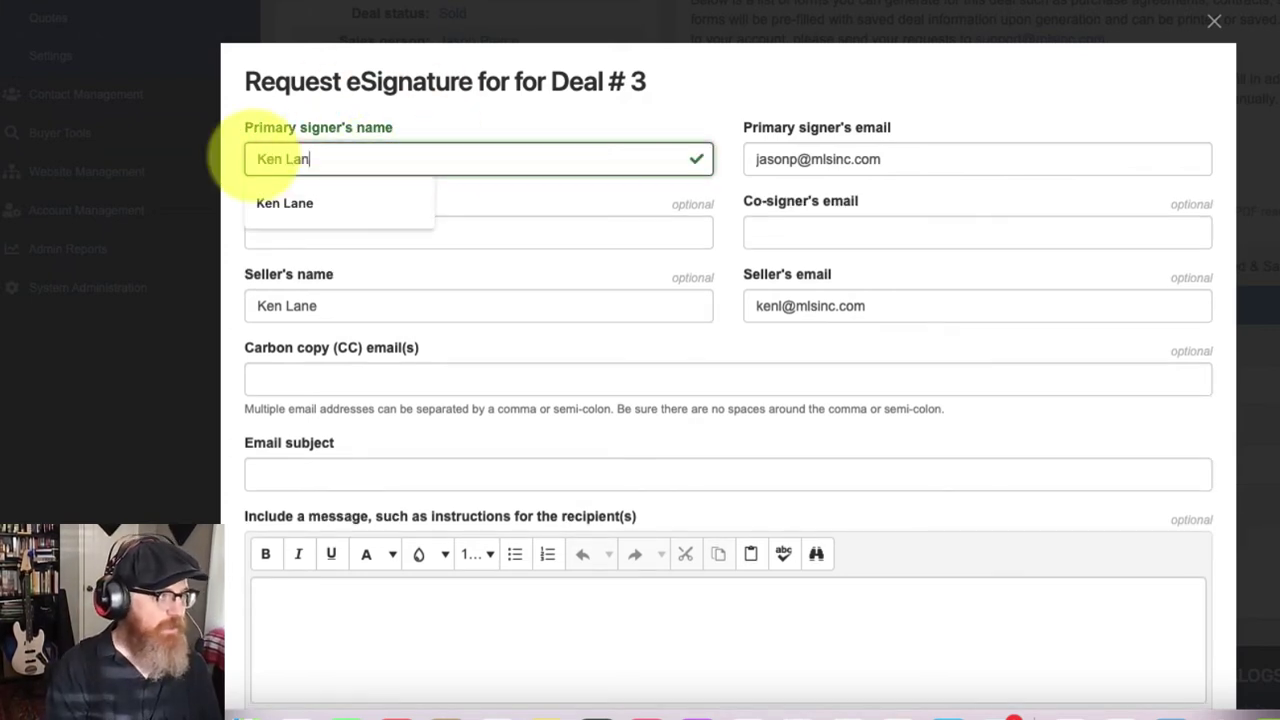
double_click(790, 160)
type("kenl")
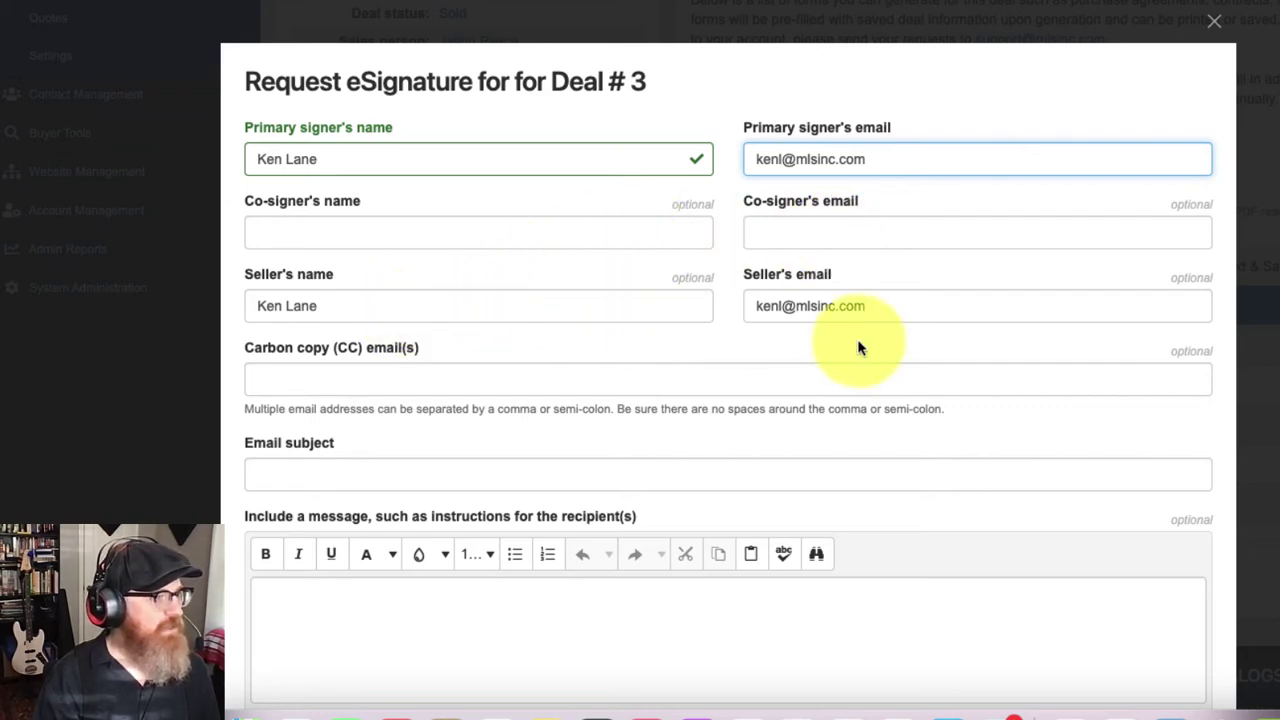
Step: Set the email subject to the saved 'Sign this for me again' with ' - please.' appended
scroll(858, 347, "down", 3)
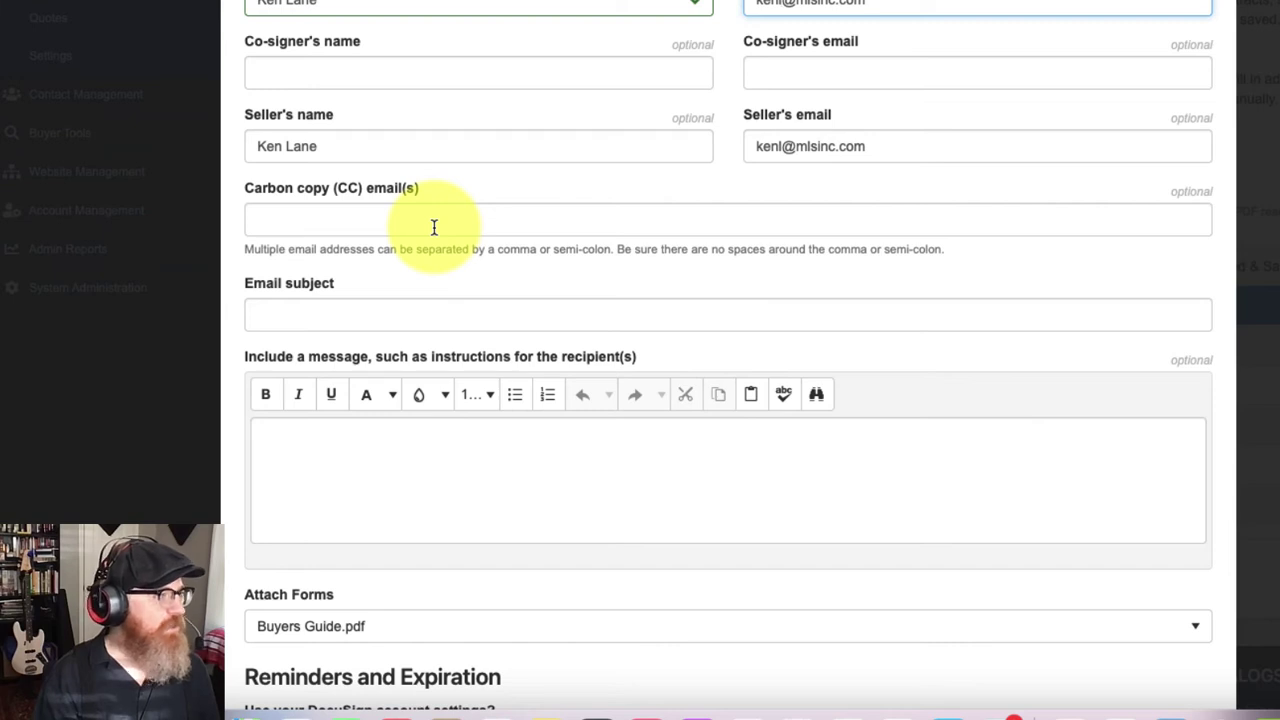
left_click(434, 222)
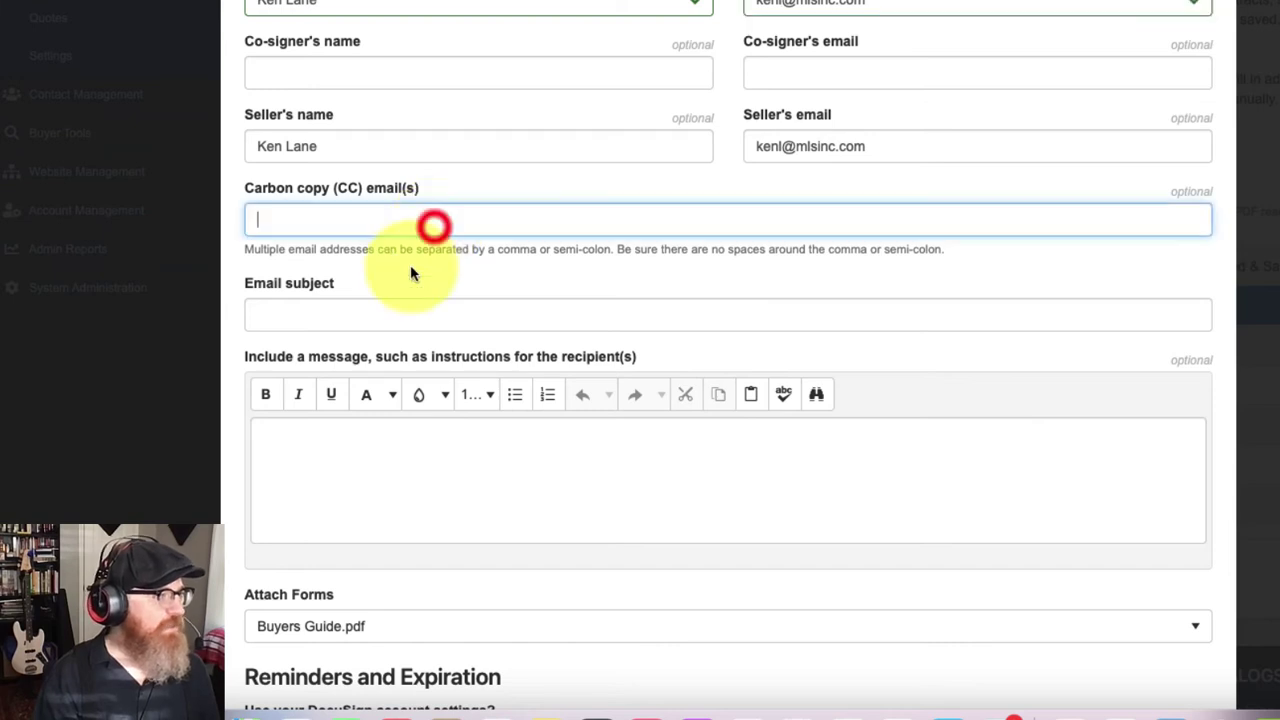
left_click(466, 318)
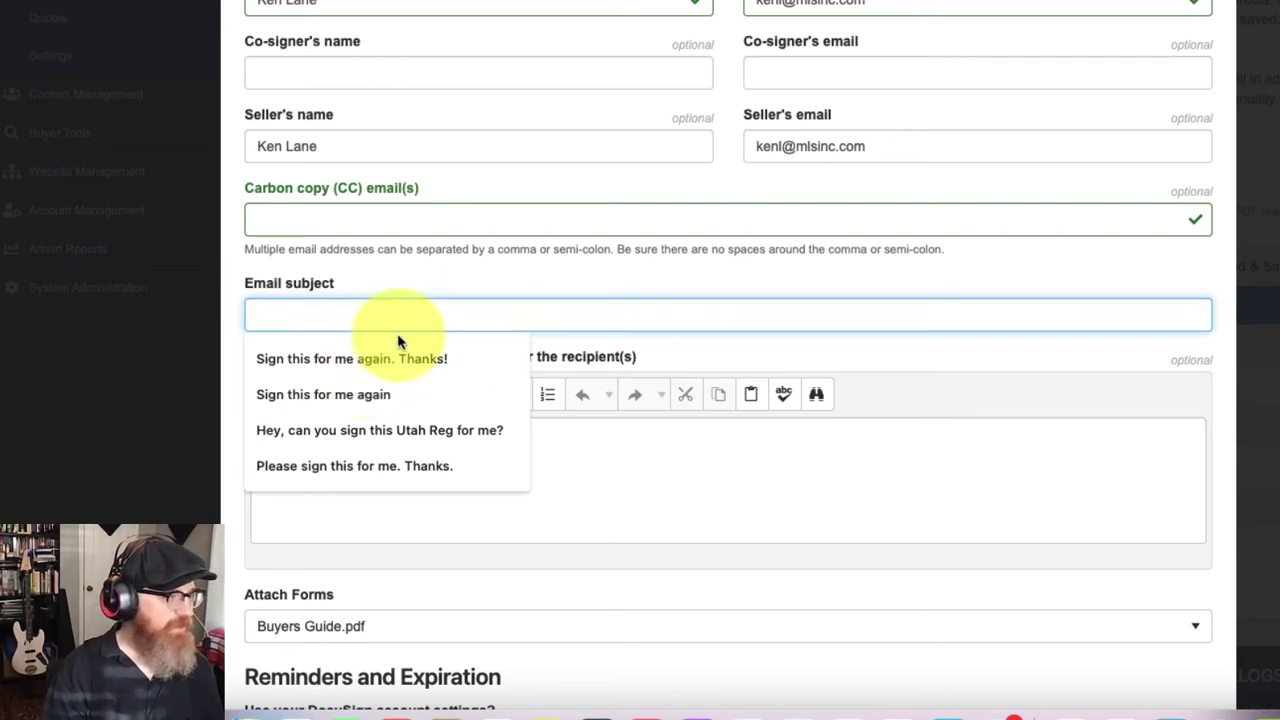
left_click(365, 392)
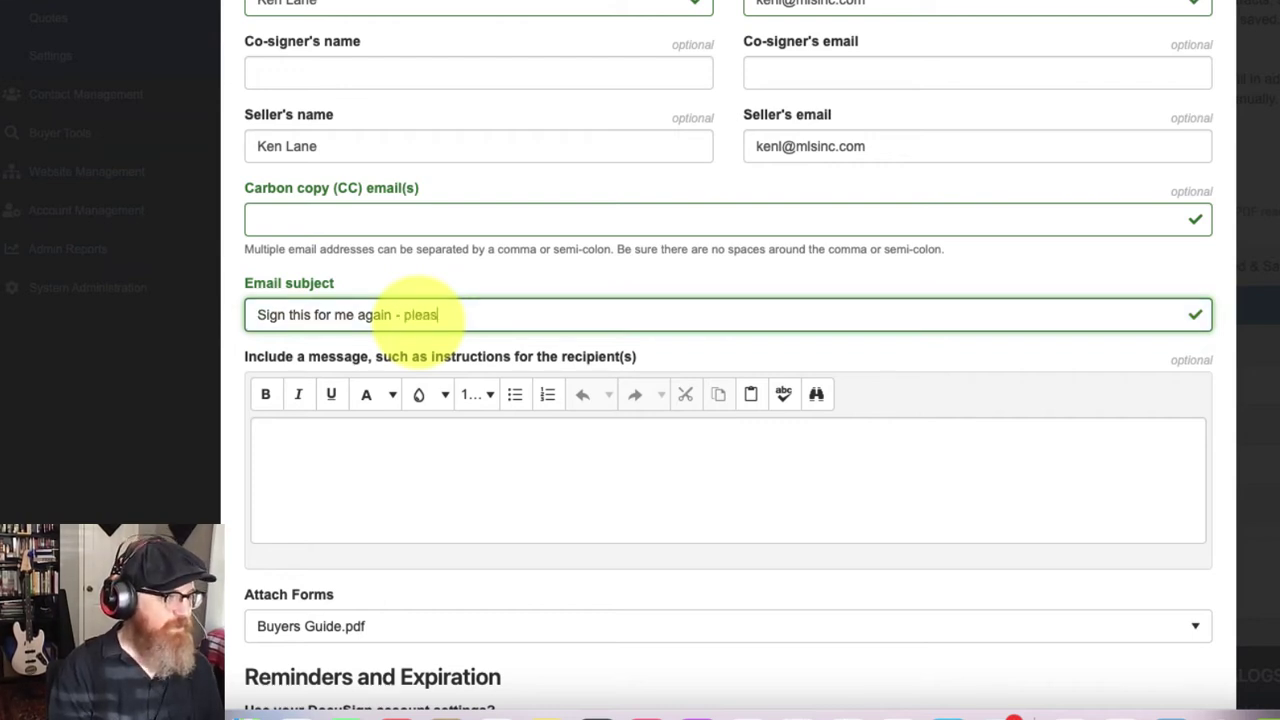
left_click(432, 450)
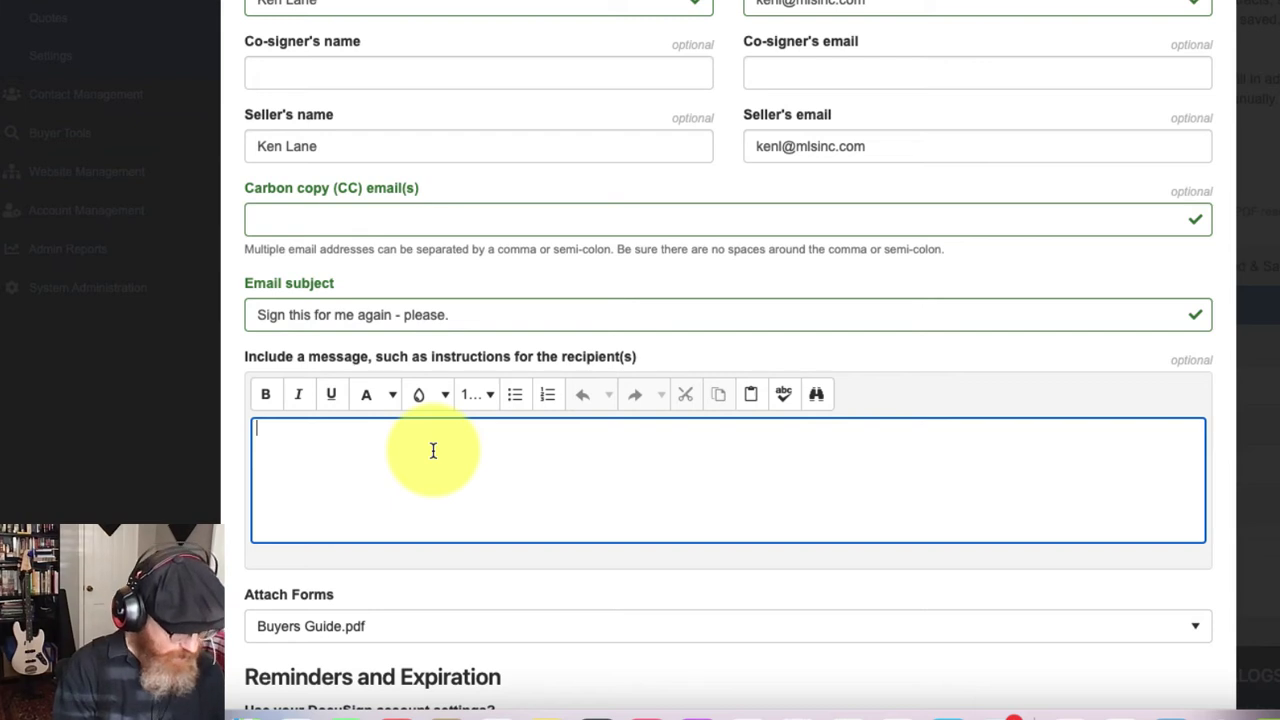
Step: Write the message explaining the no-warranty buyer's guide, ending with 'Thanks,' and a sign-off
type("Howdy, Ken.")
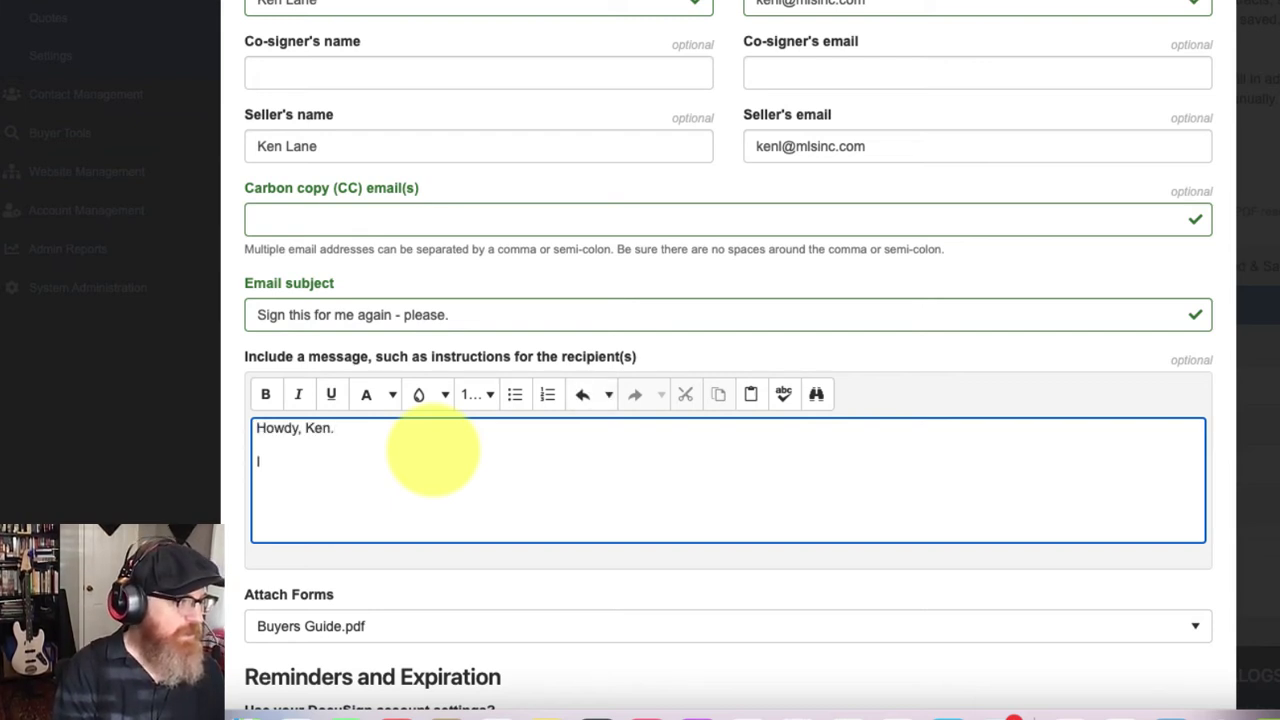
type("Here is that")
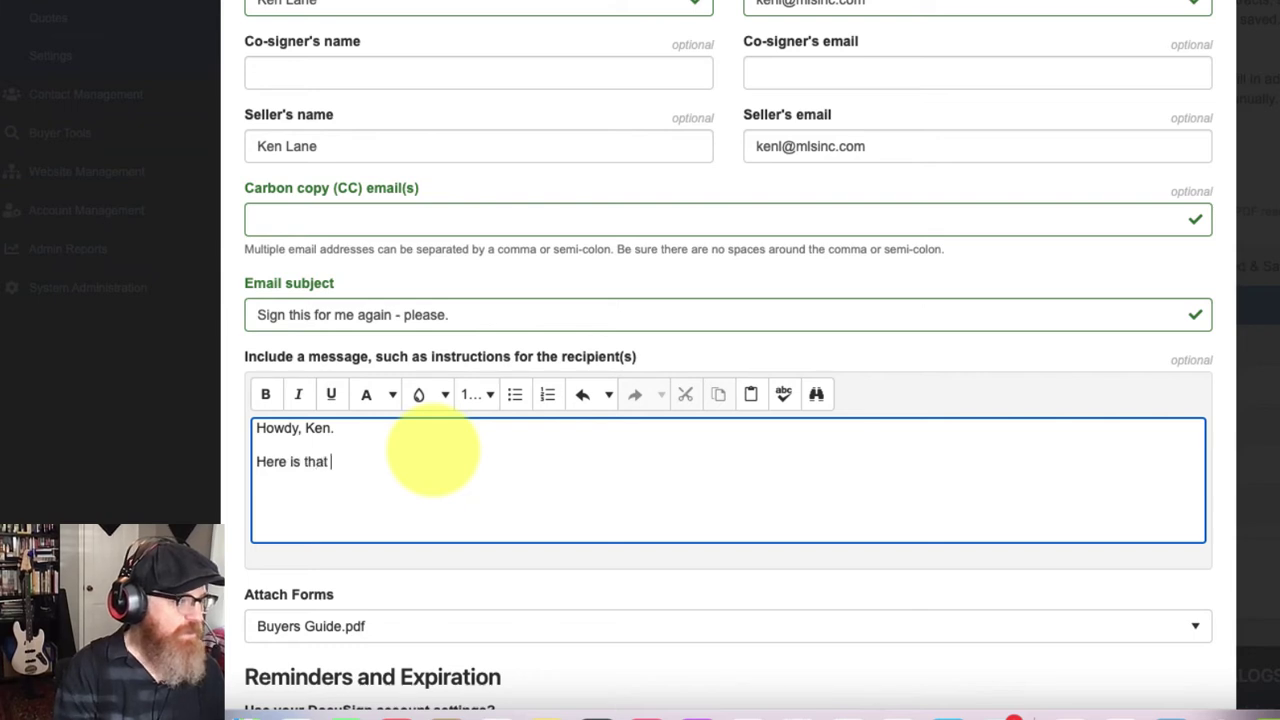
type(" buyer's ")
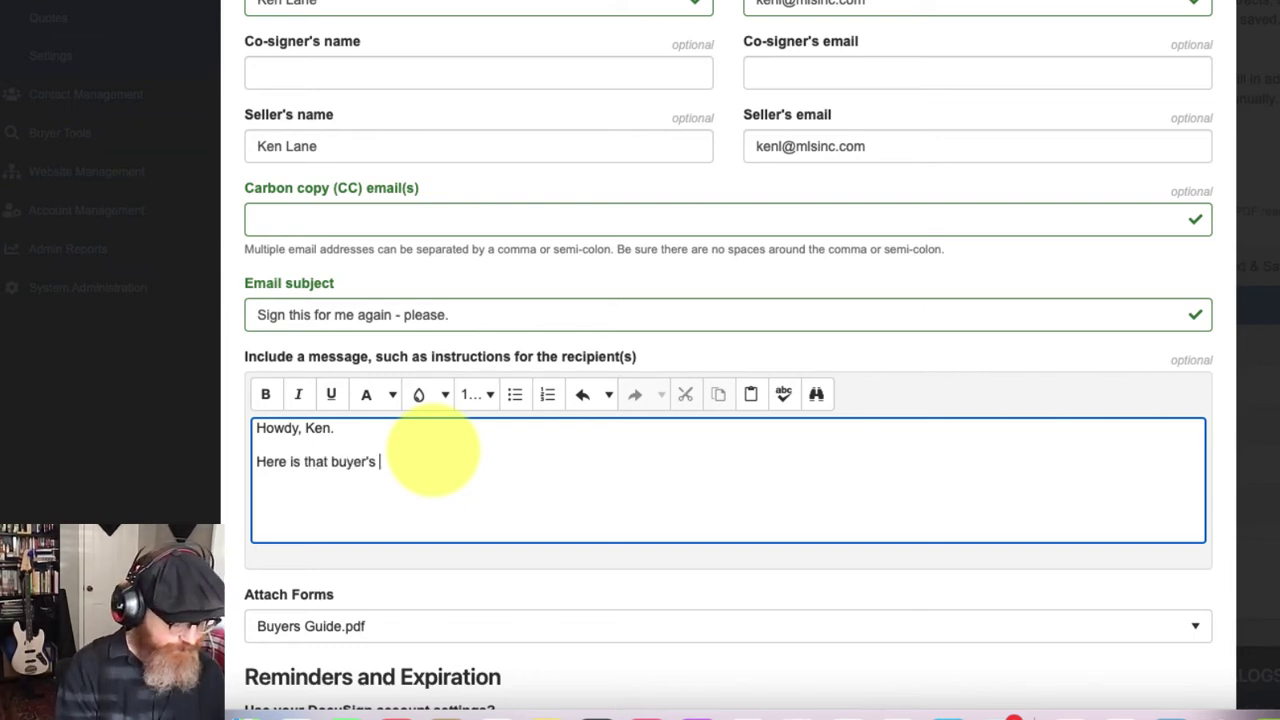
type("guide I was te")
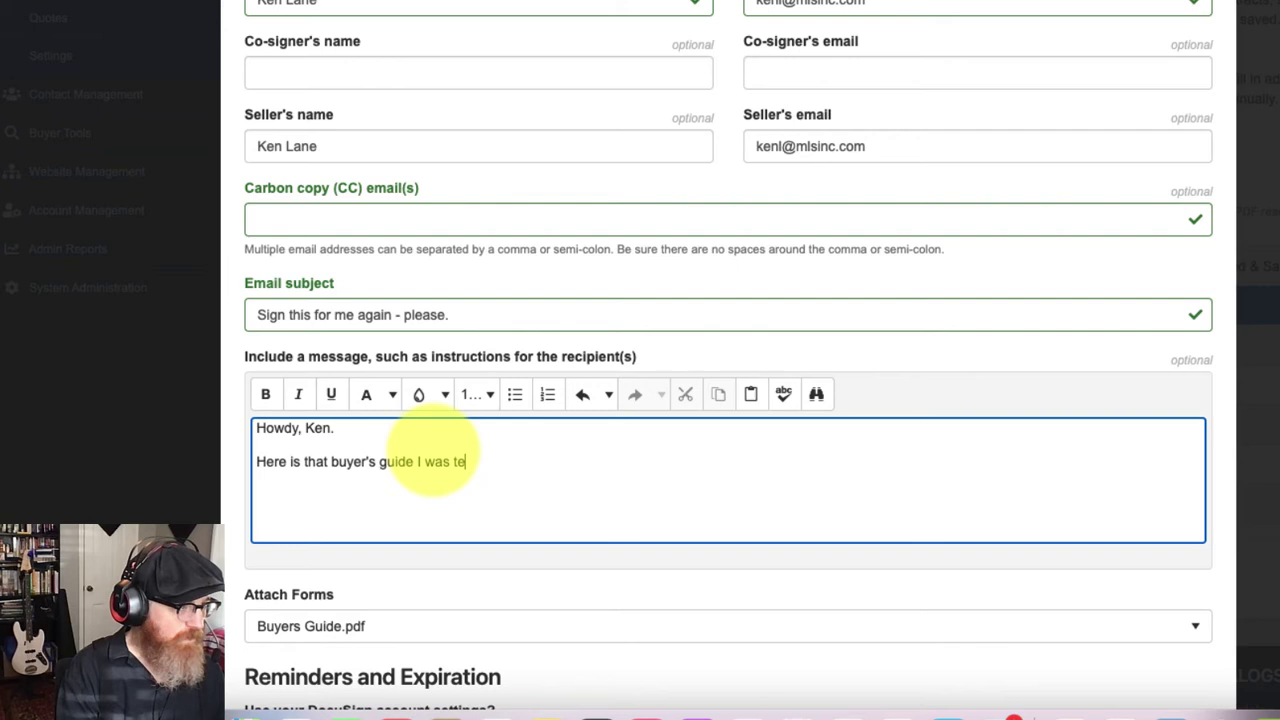
type("lling you about so t")
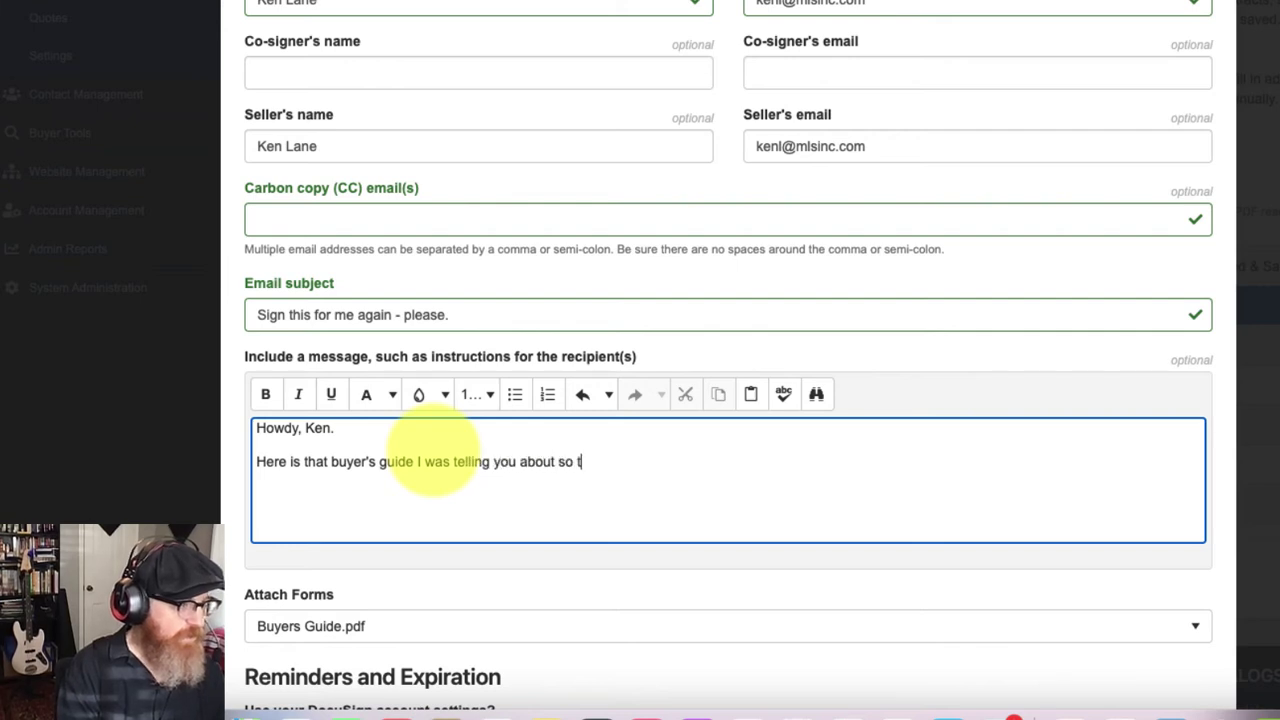
type("hat we all unde")
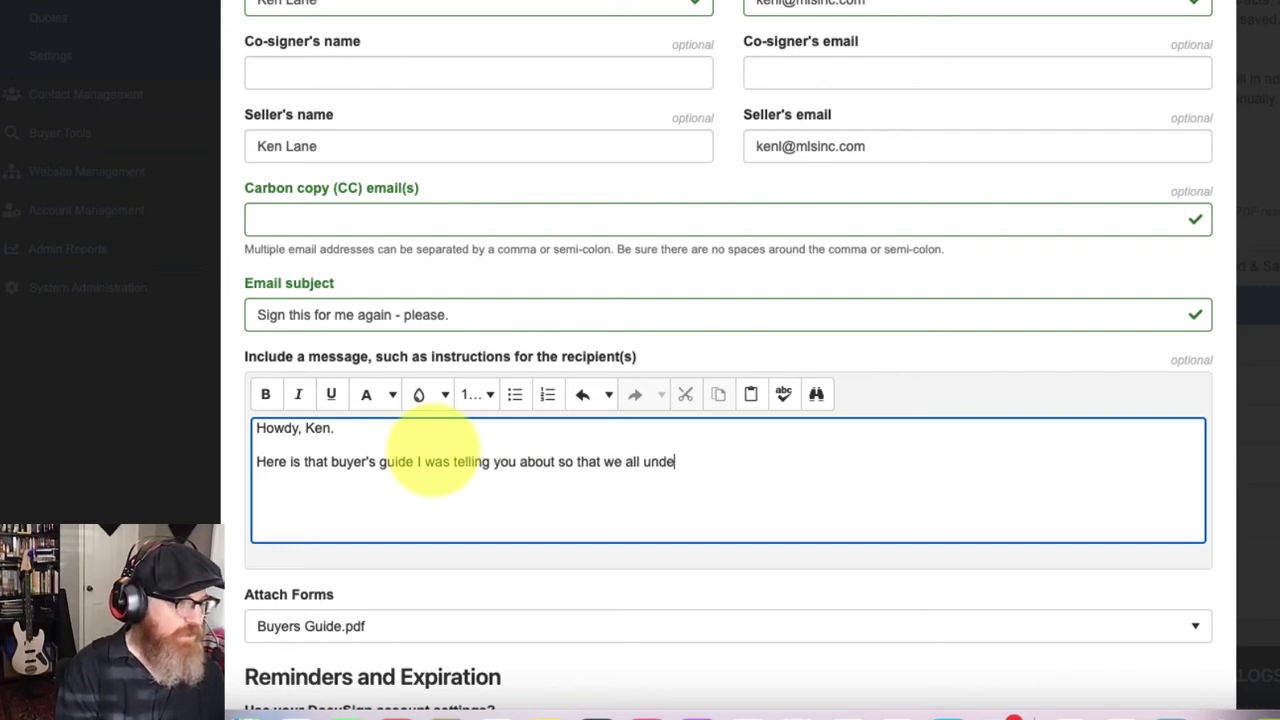
type("rstand that there's no")
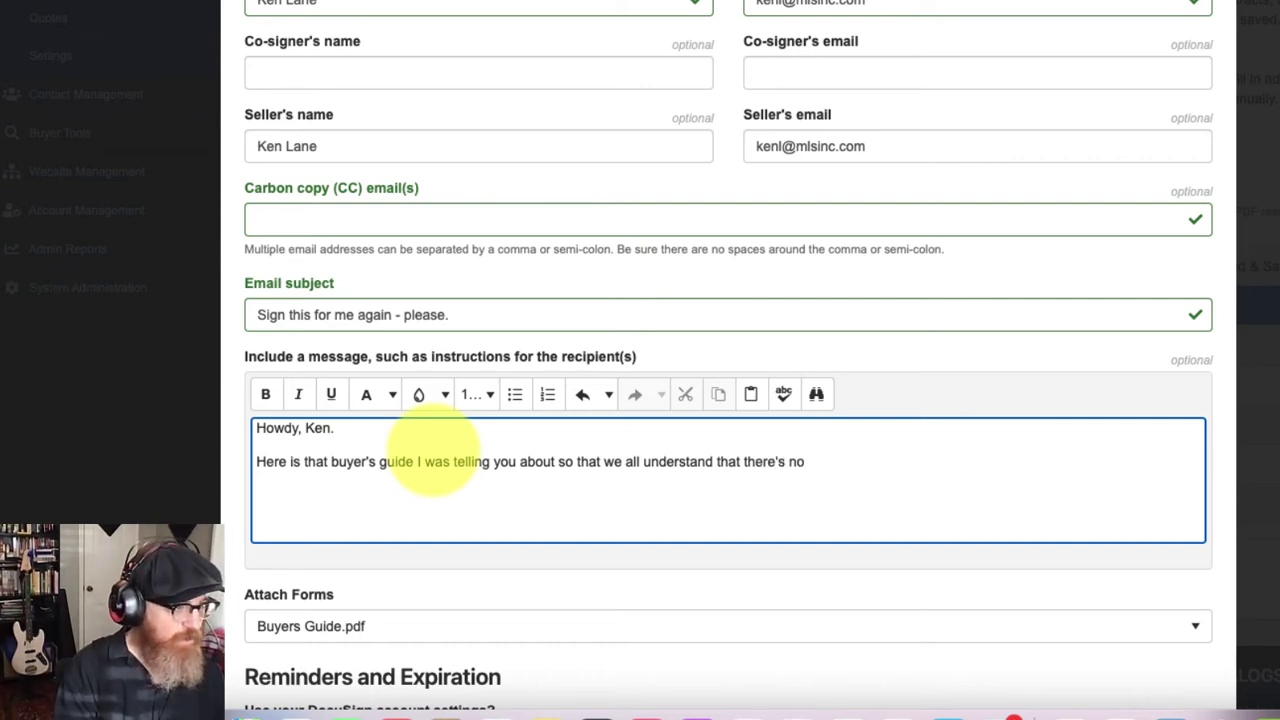
type(" warranty on this 1994")
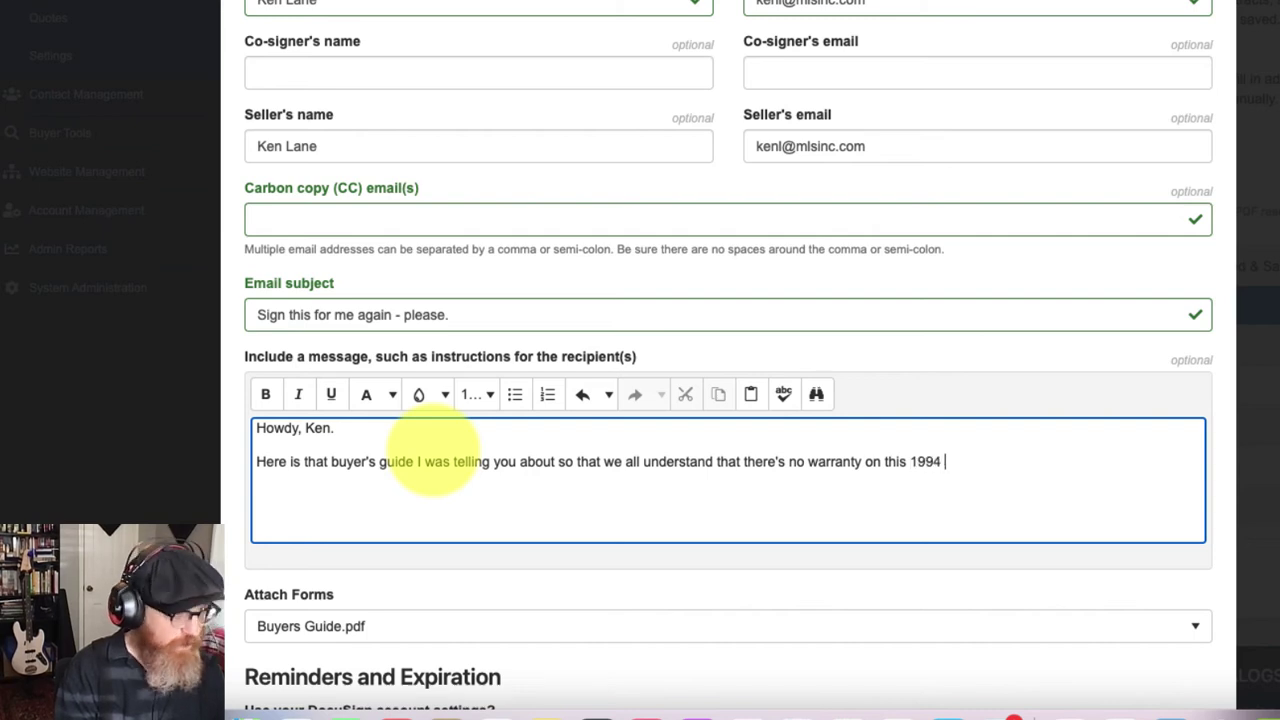
type(" Pe")
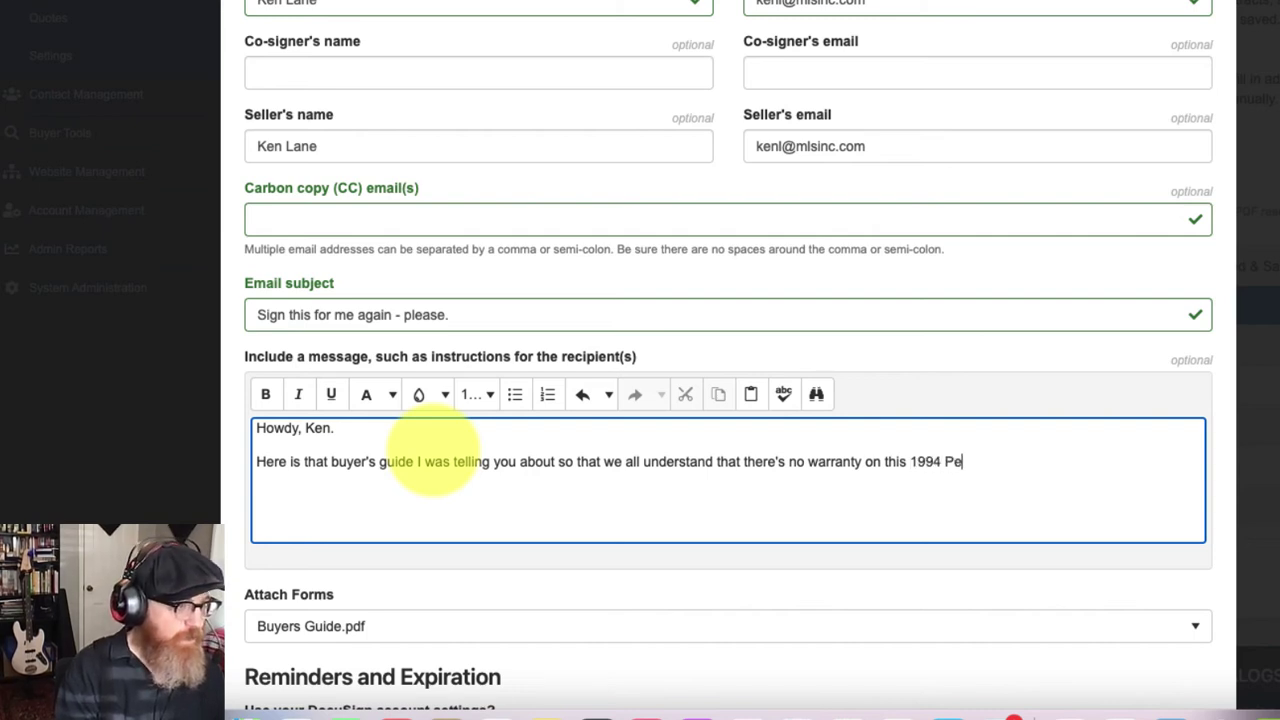
type("rerbilt dump")
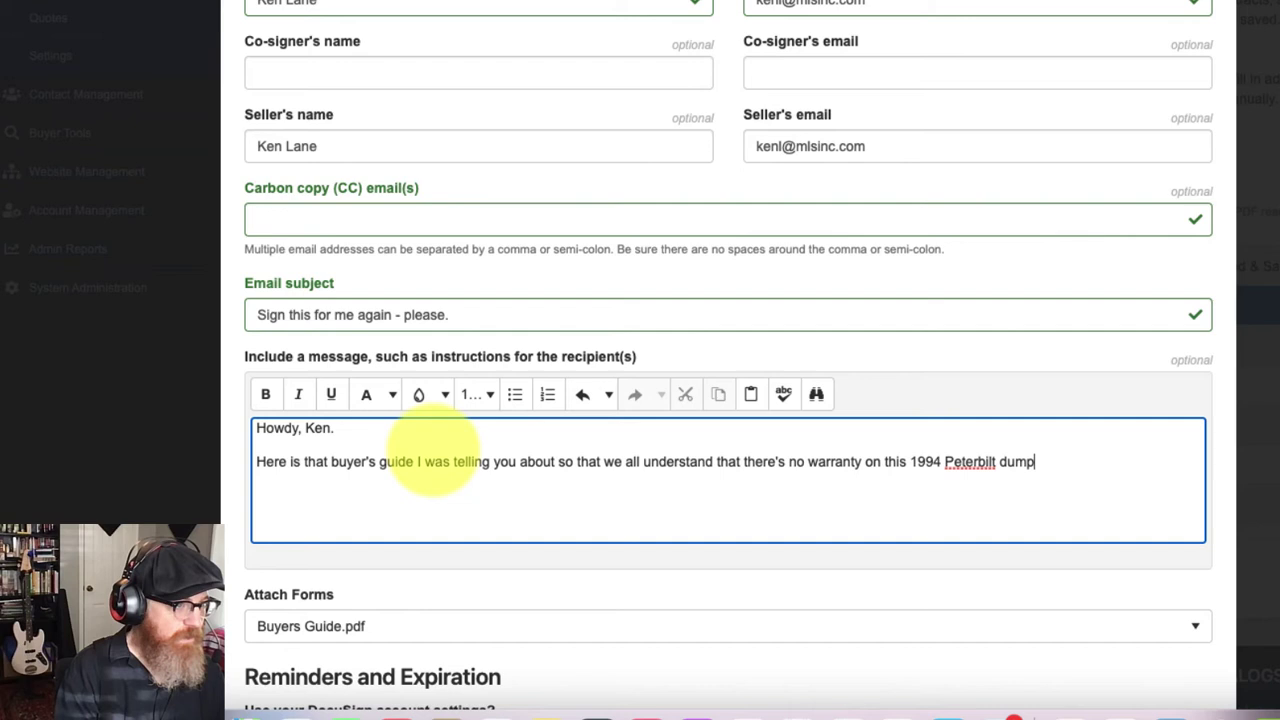
type(" truck")
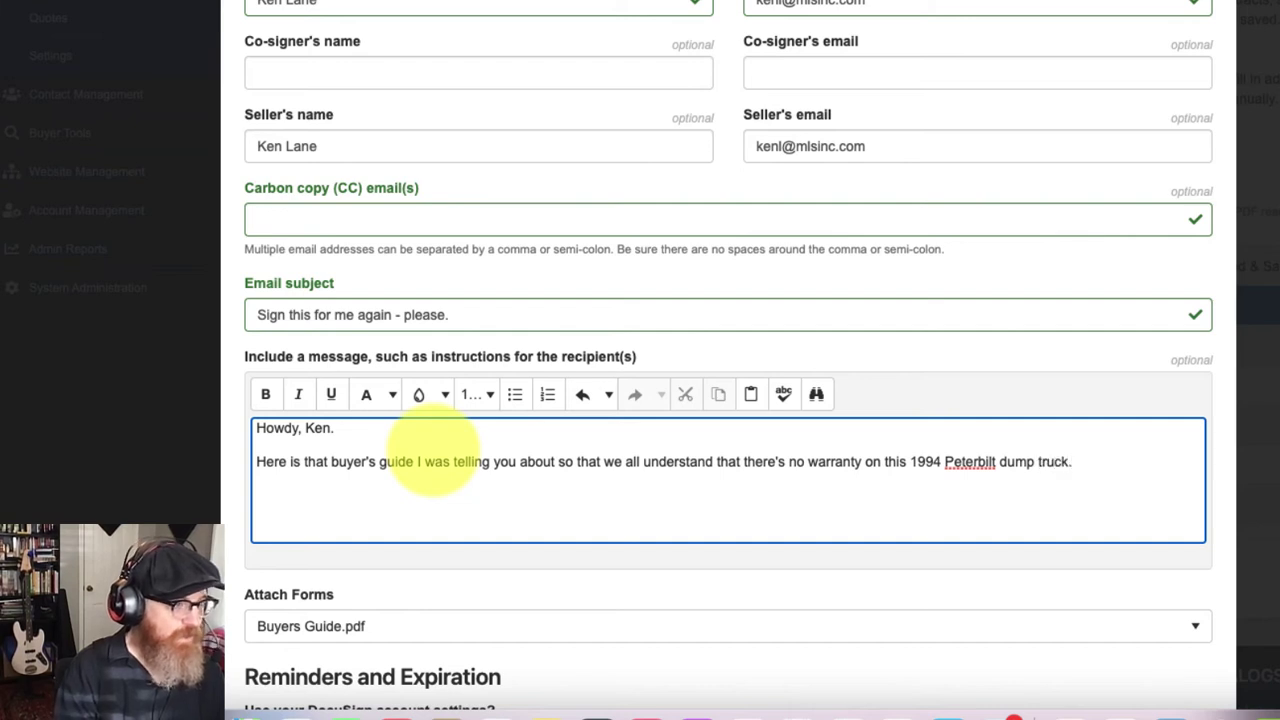
type(". If you could sig")
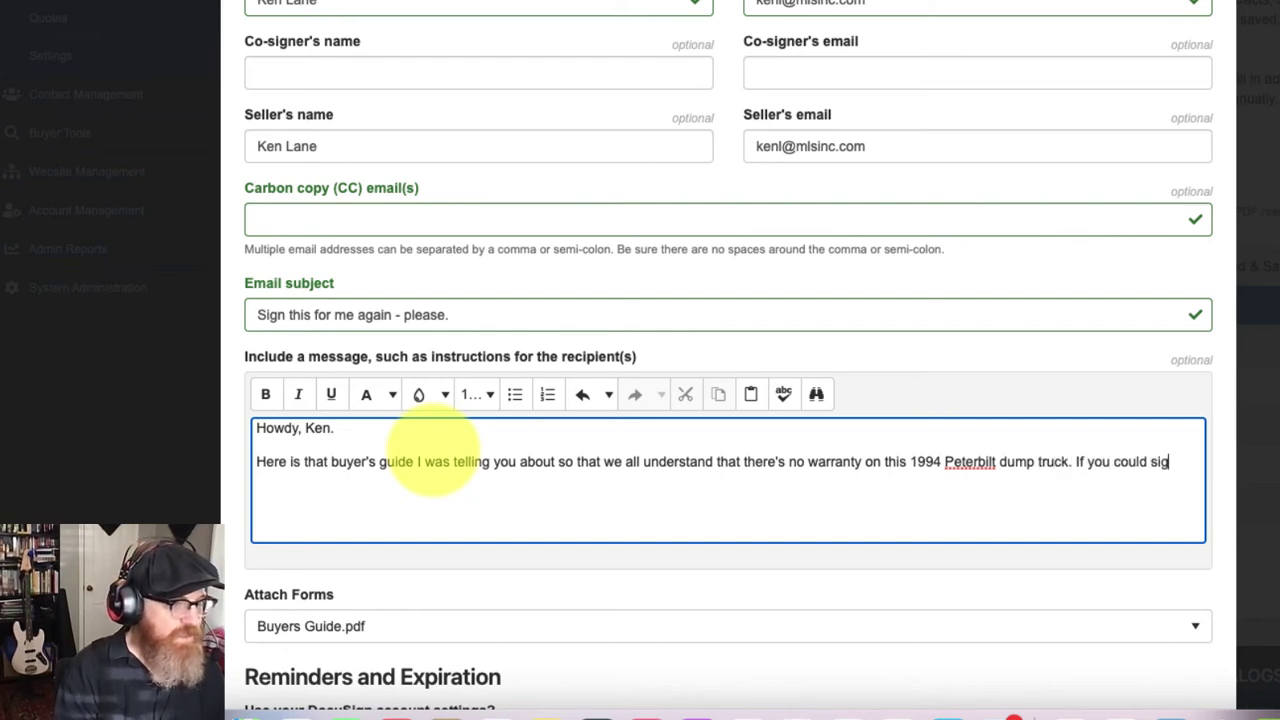
type("n this for me")
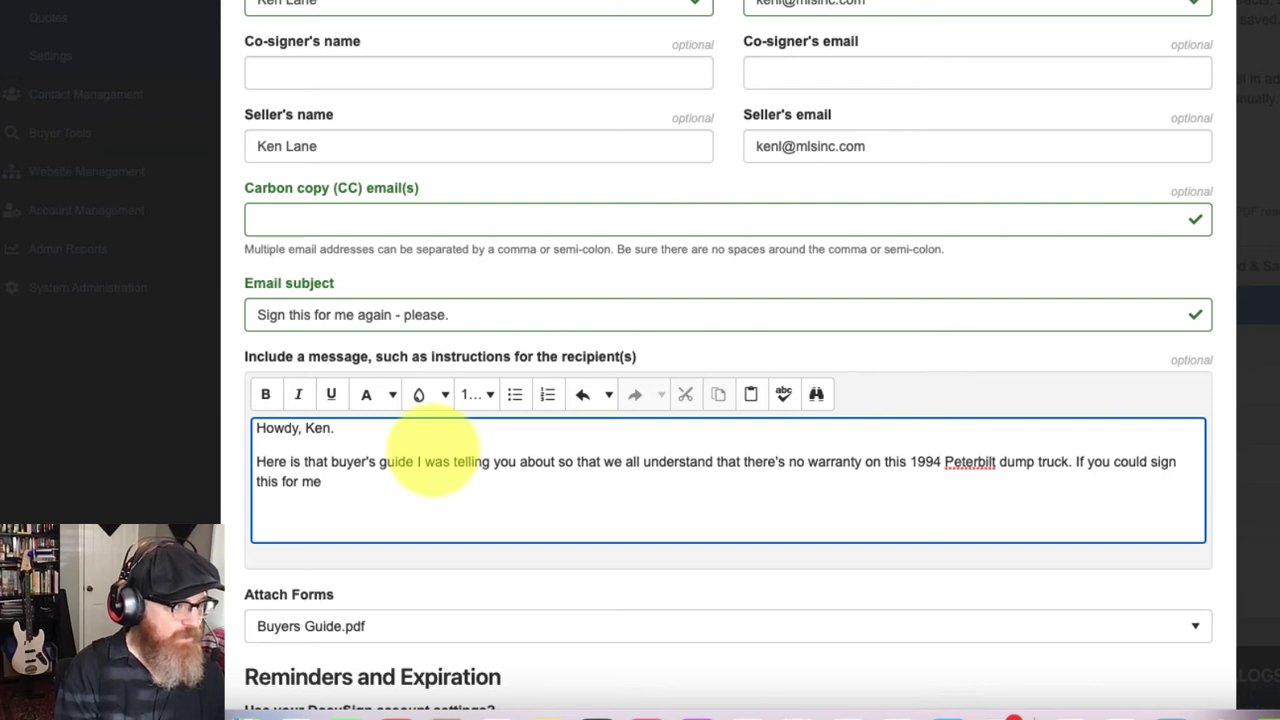
type(", that would be very")
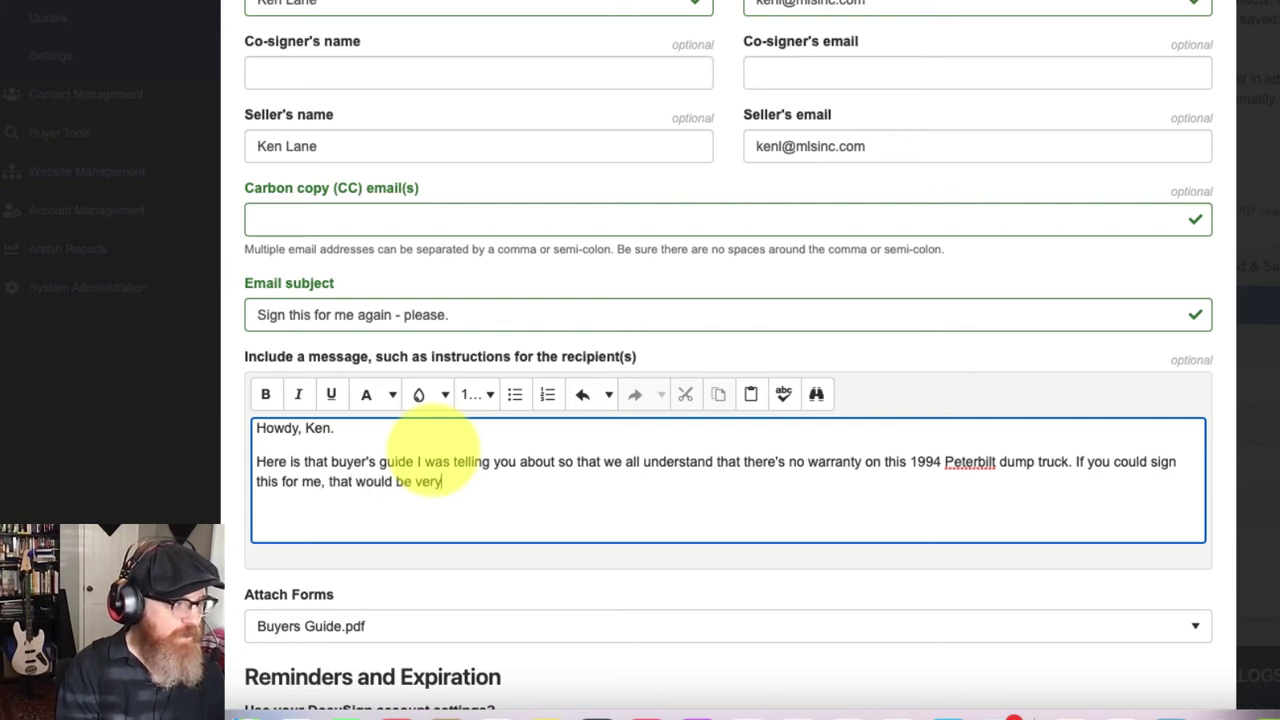
type(" helpful!")
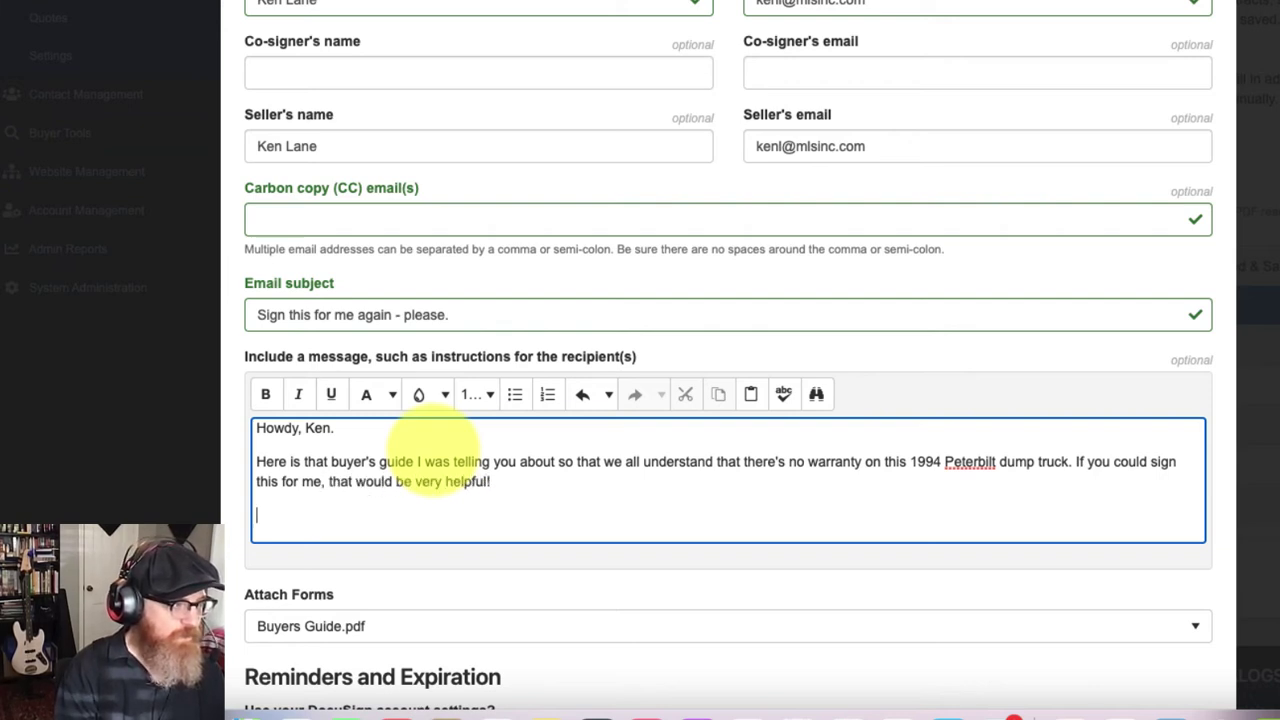
key("Return")
type("Thanks,")
key("Return")
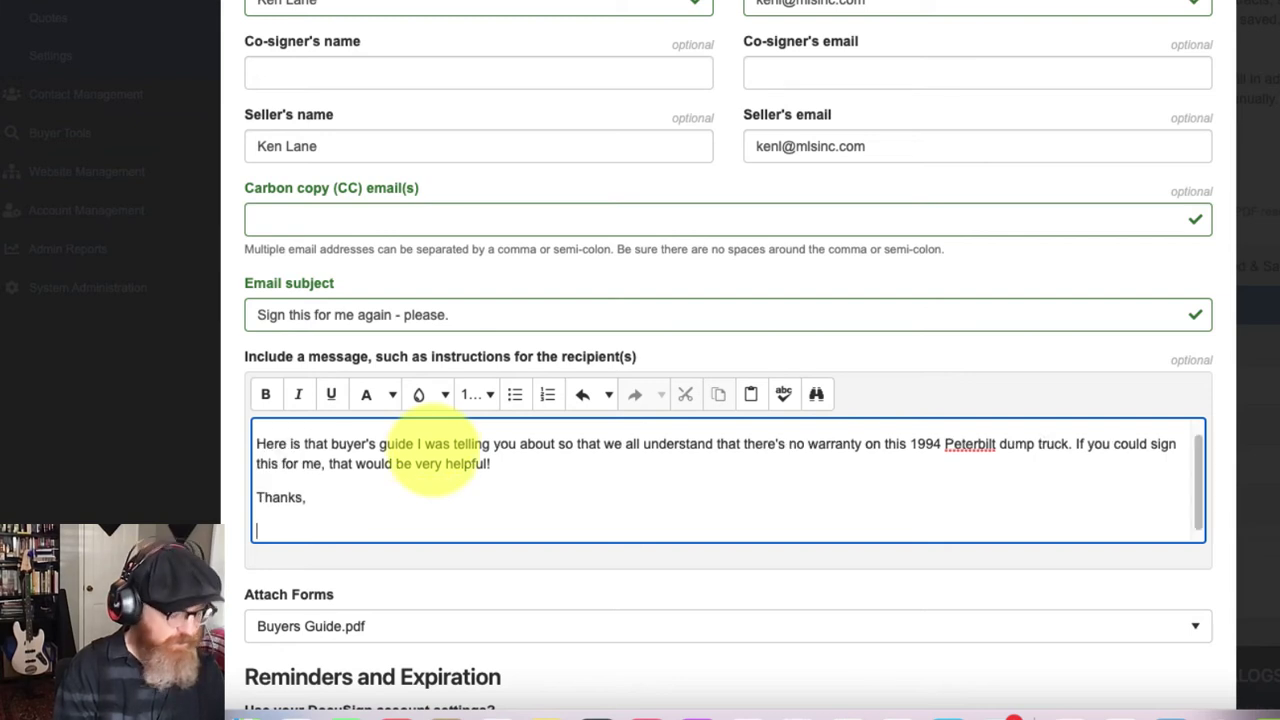
type("- Ken")
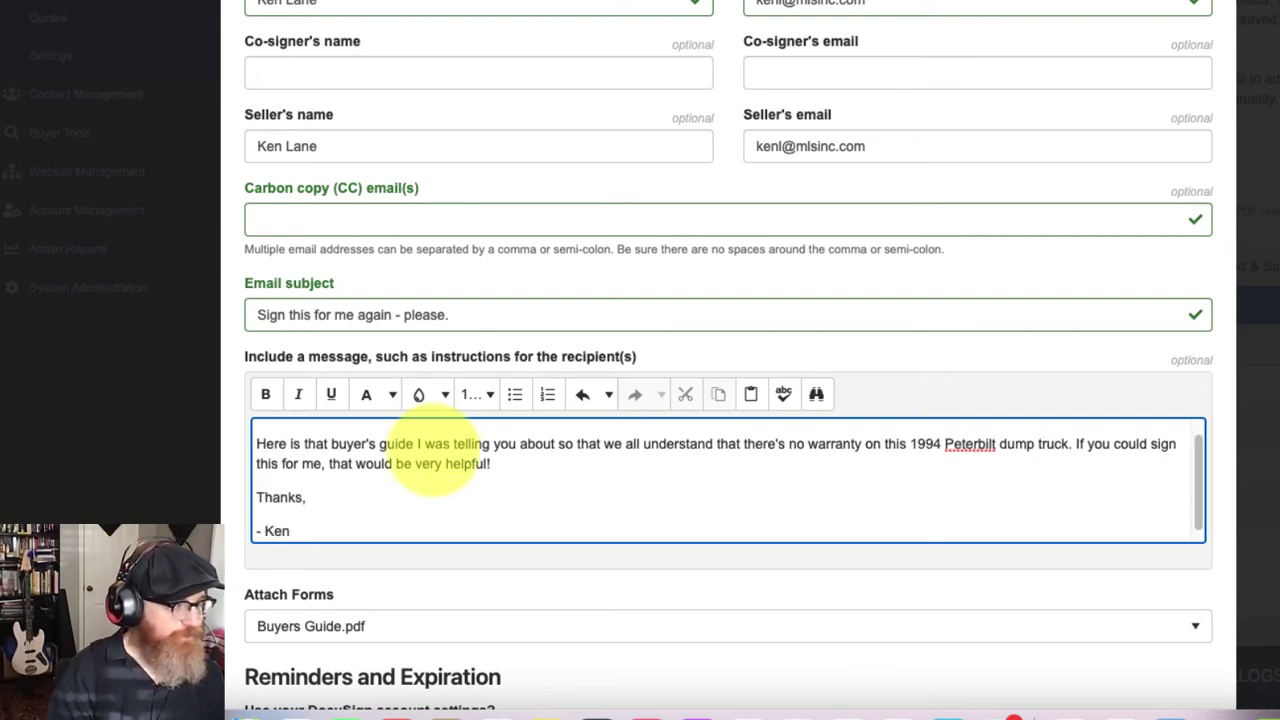
scroll(692, 520, "down", 1)
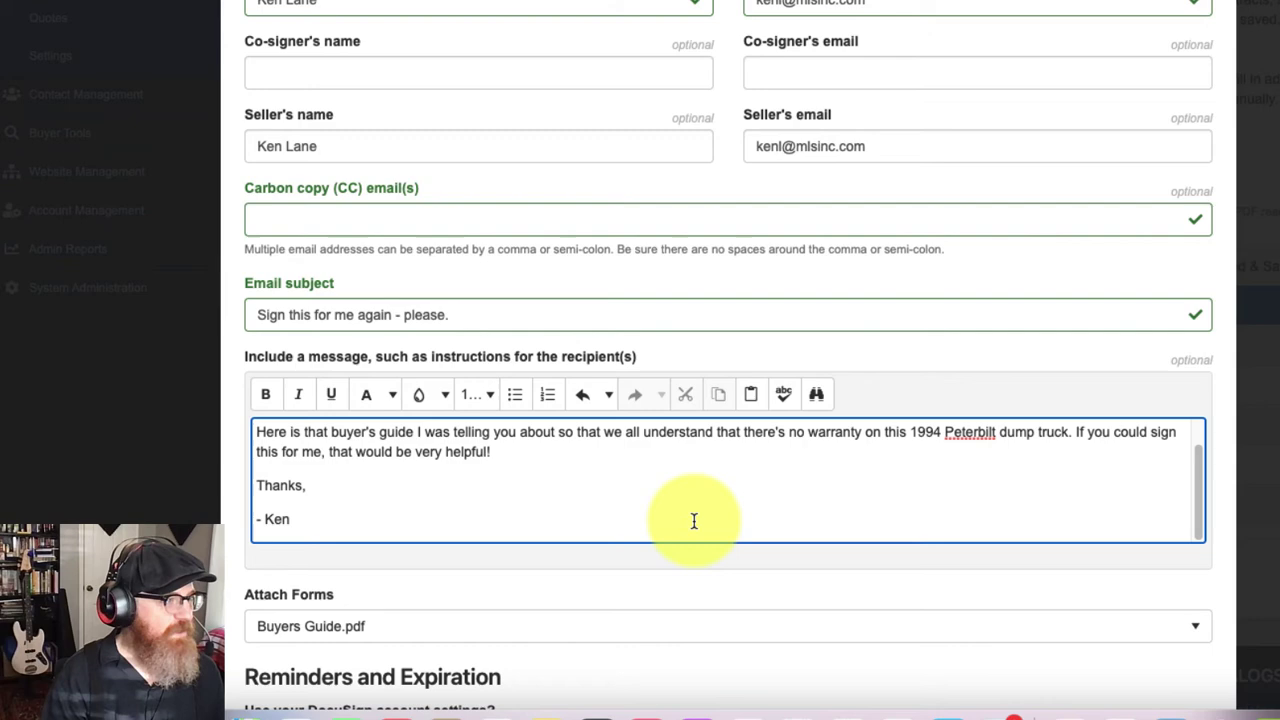
Step: Confirm only Buyers Guide.pdf is attached and submit the signature request with default reminders
scroll(403, 516, "down", 5)
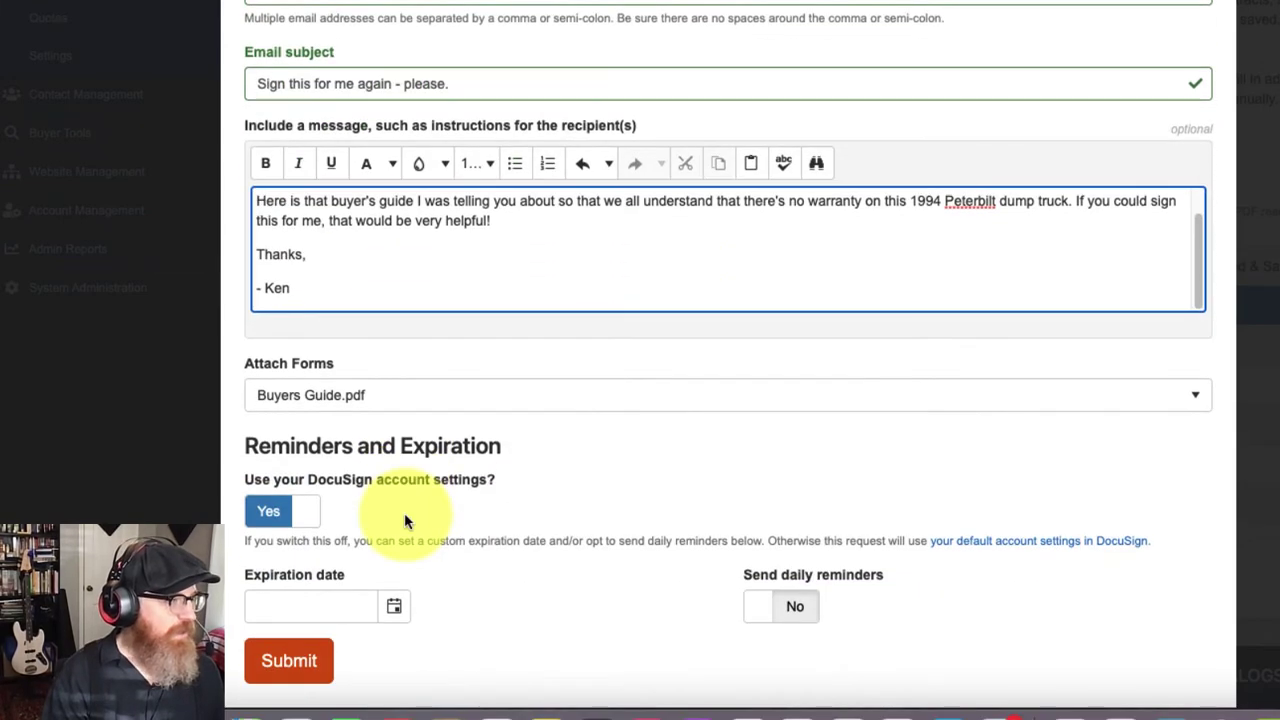
left_click(458, 397)
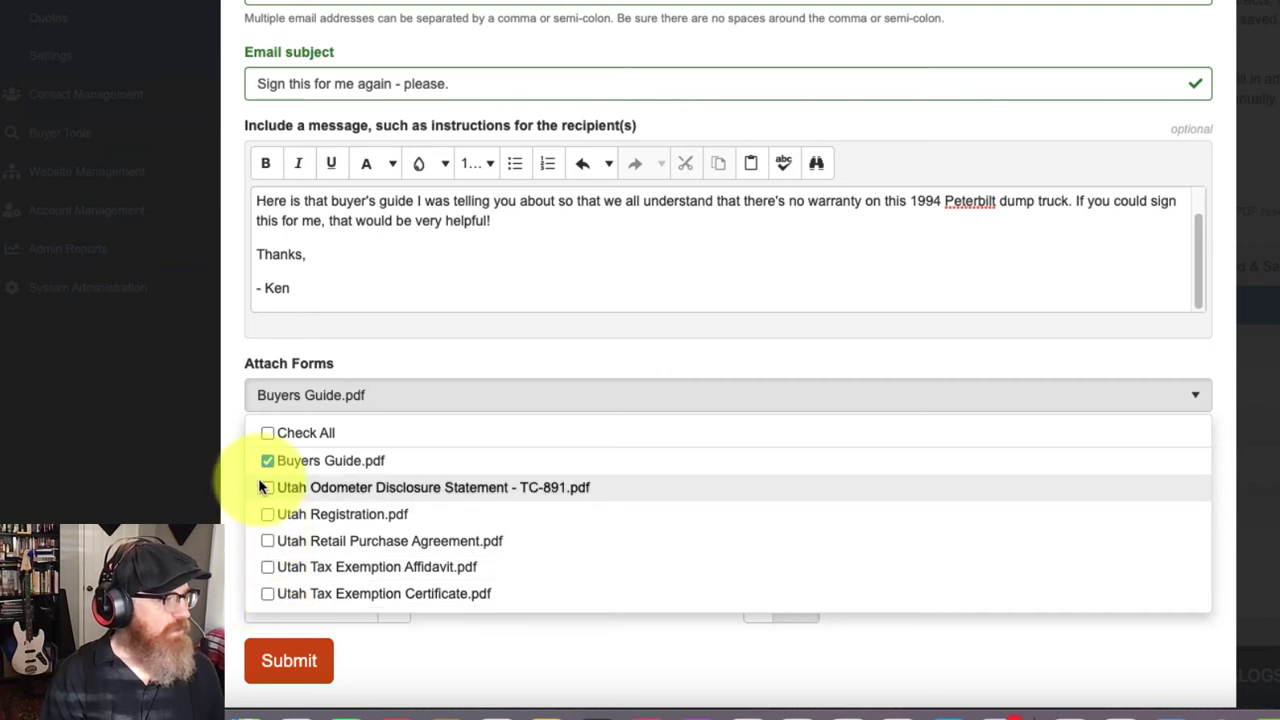
left_click(226, 478)
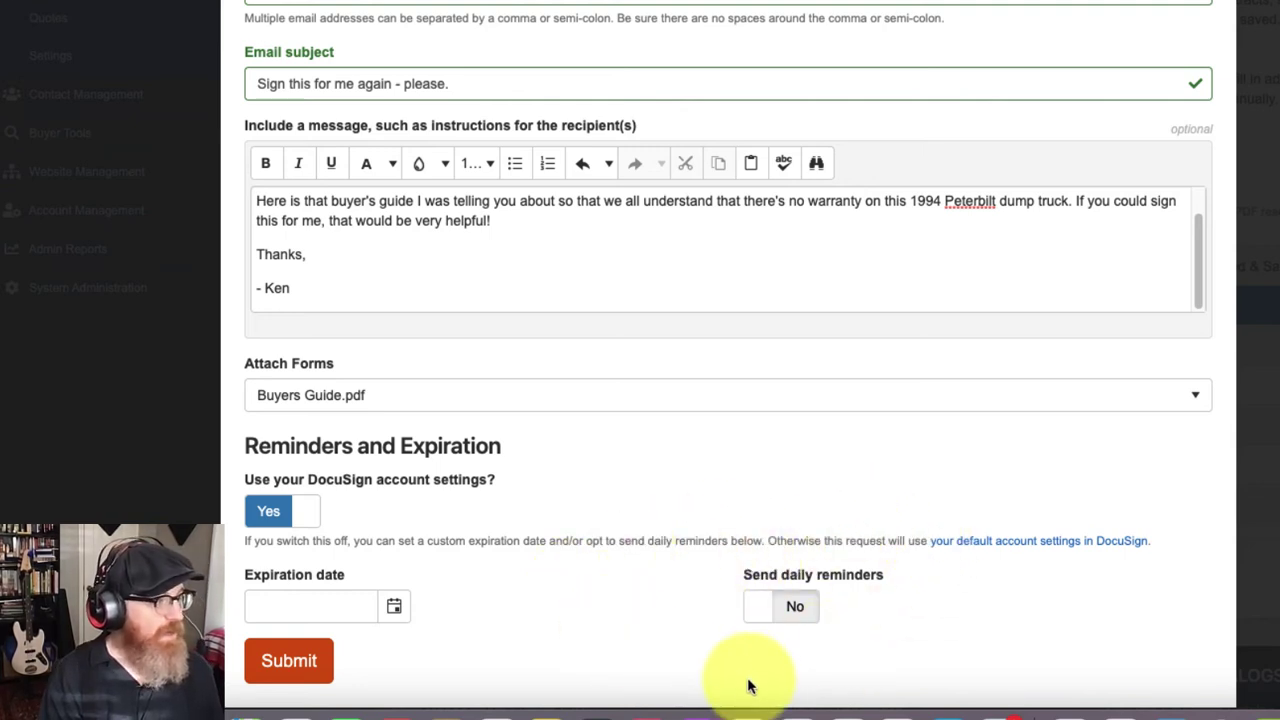
left_click(270, 664)
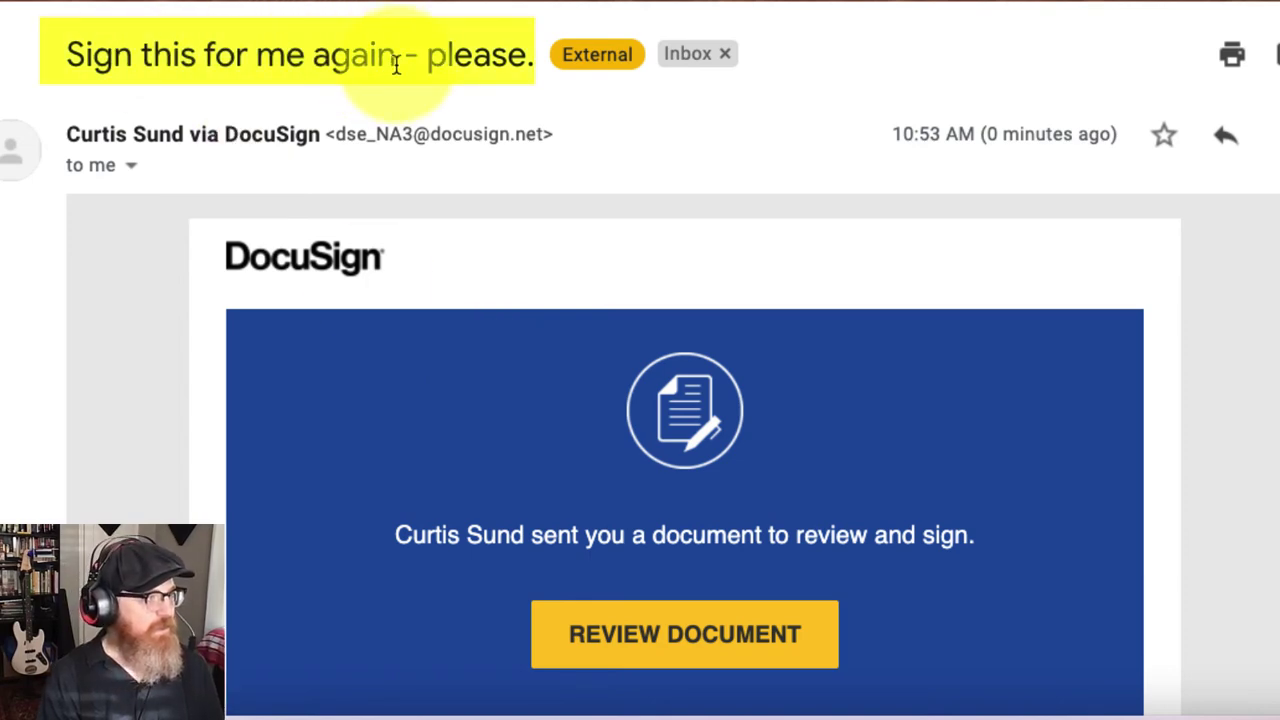
Step: Open the Buyers Guide for review using the DocuSign email's REVIEW DOCUMENT button
scroll(429, 437, "down", 1)
scroll(429, 432, "down", 5)
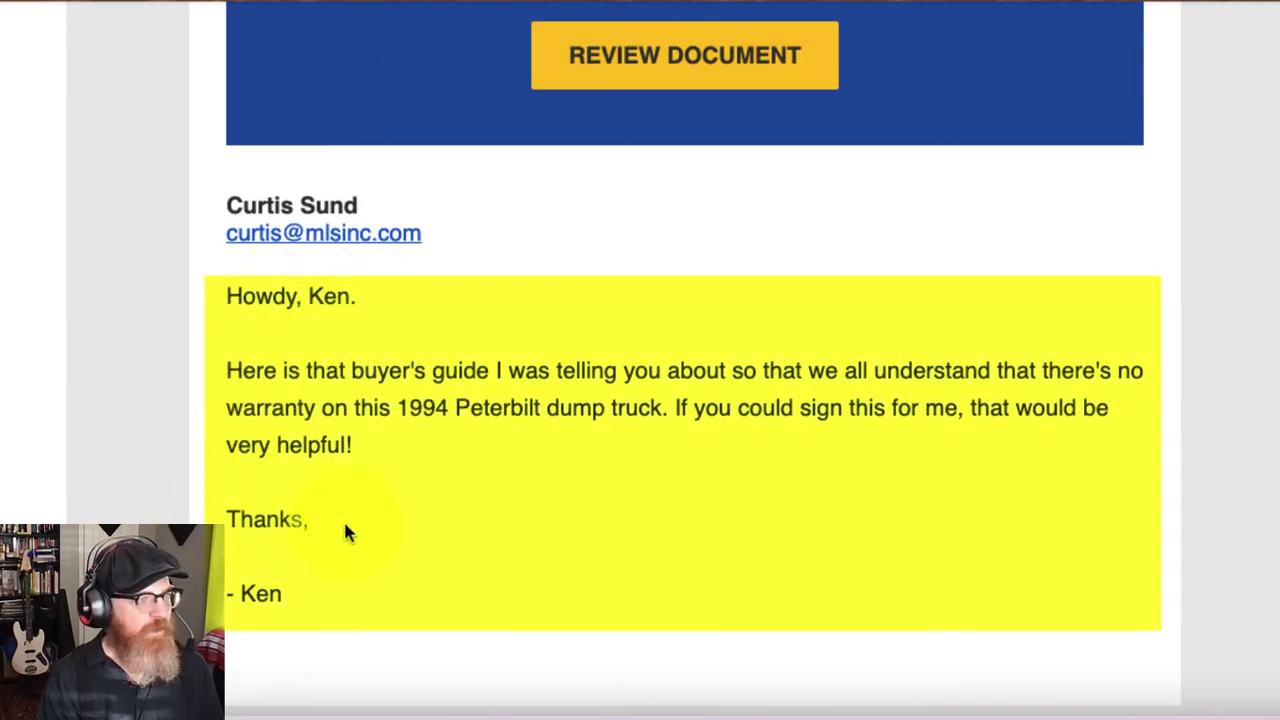
scroll(694, 530, "up", 1)
scroll(697, 540, "up", 2)
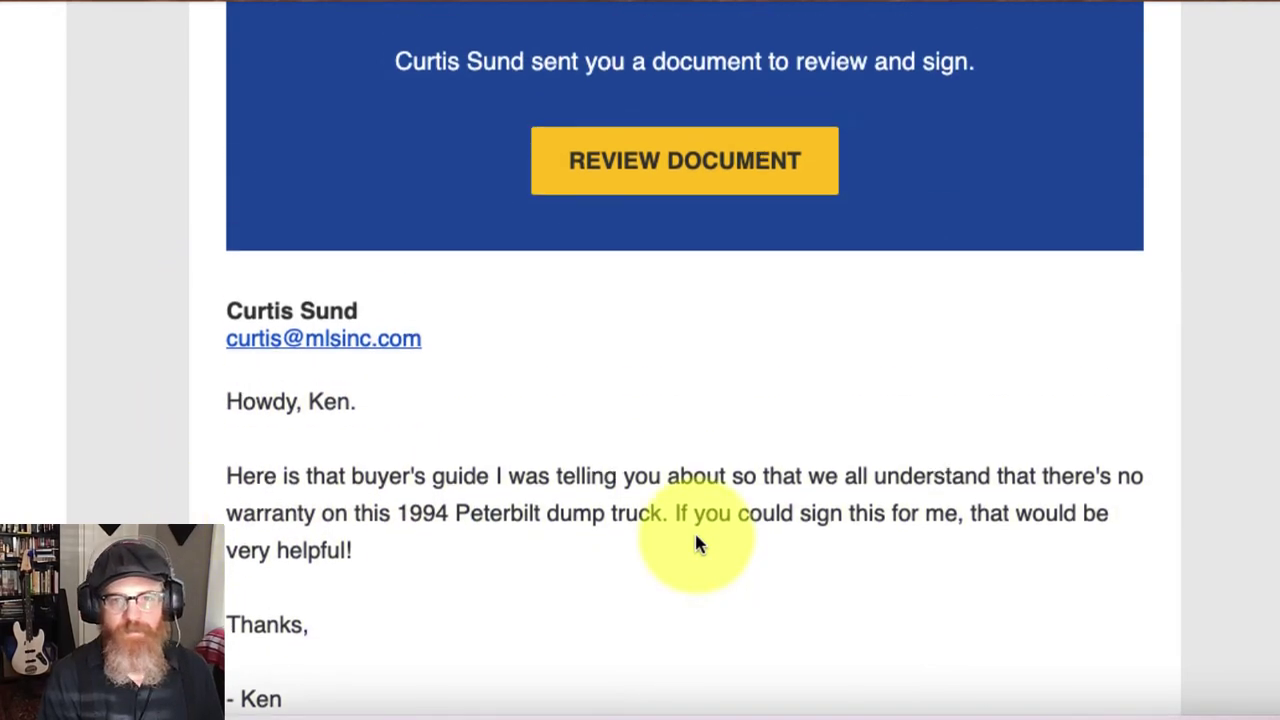
scroll(697, 543, "up", 1)
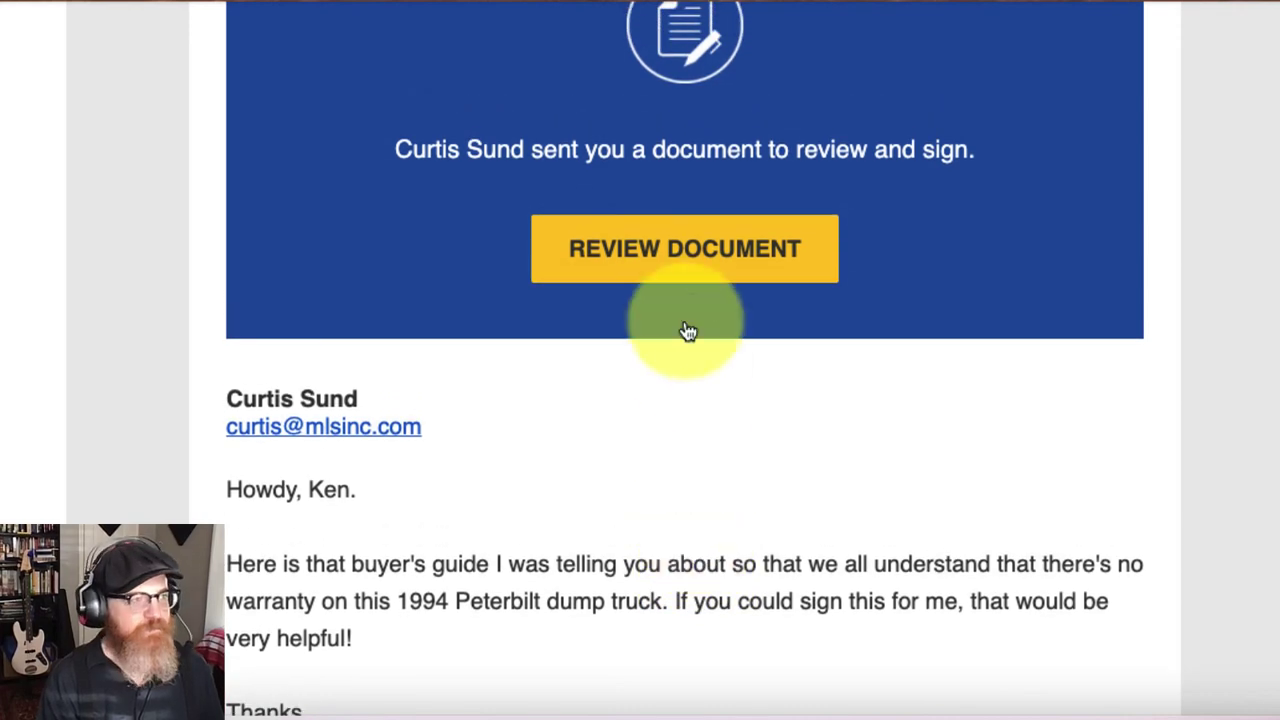
left_click(658, 255)
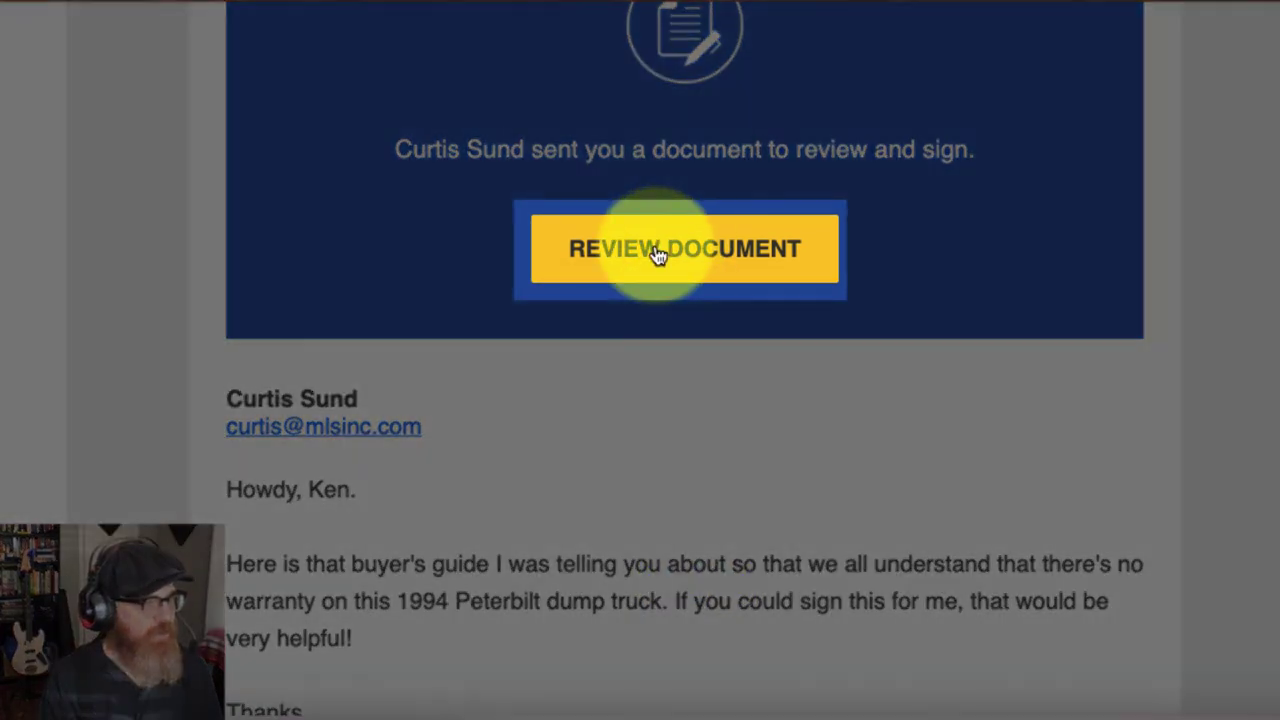
left_click(657, 254)
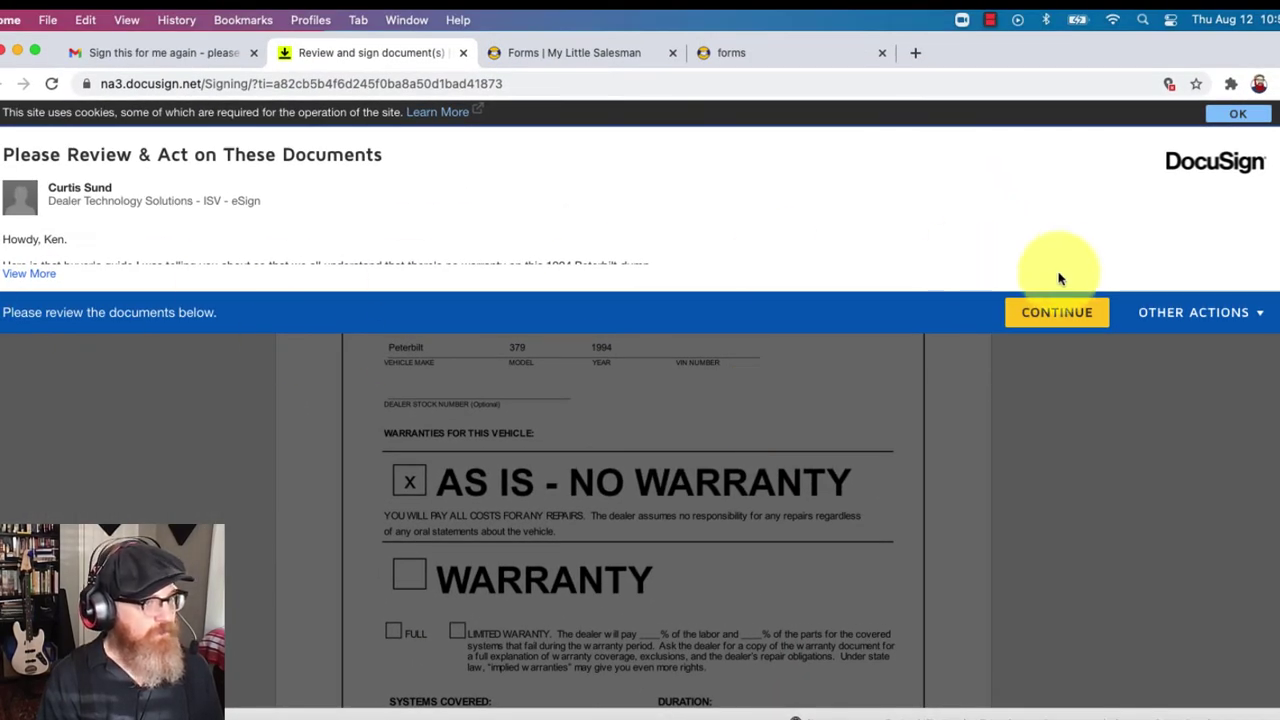
Step: Sign the Buyers Guide's Customer Signature line, then go back to Deal #3's Forms page
left_click(1048, 314)
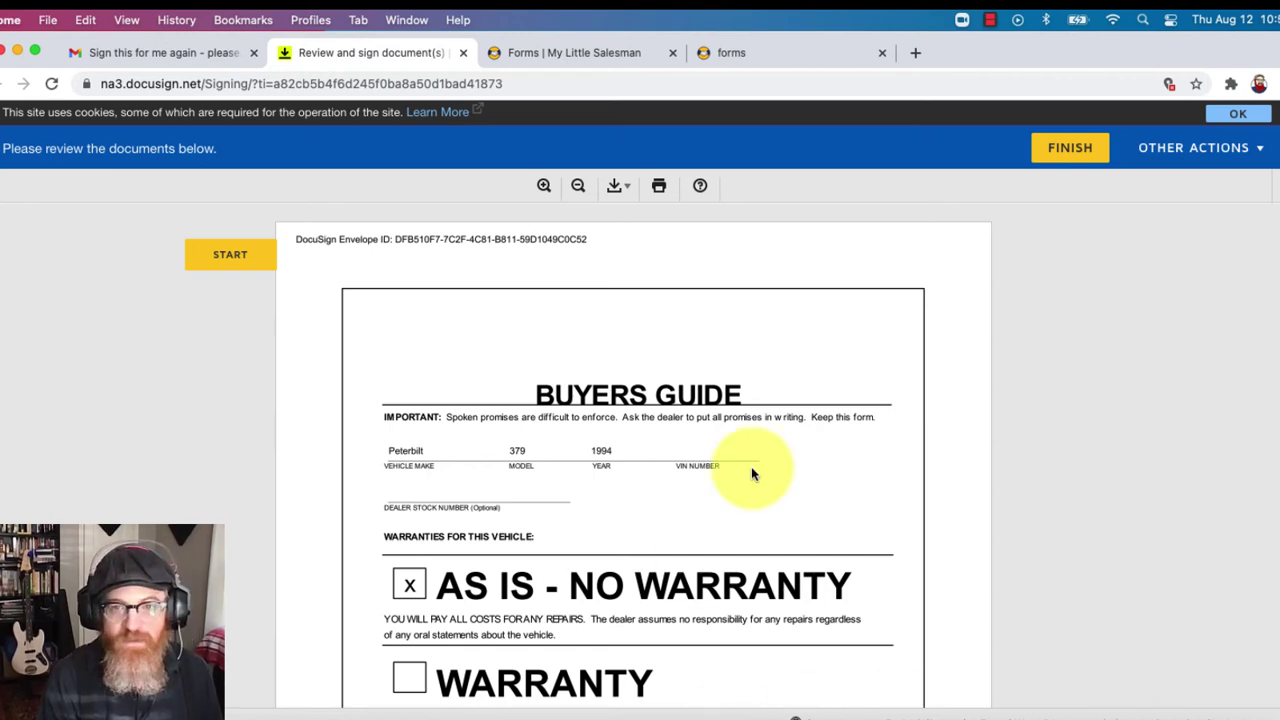
scroll(752, 474, "down", 10)
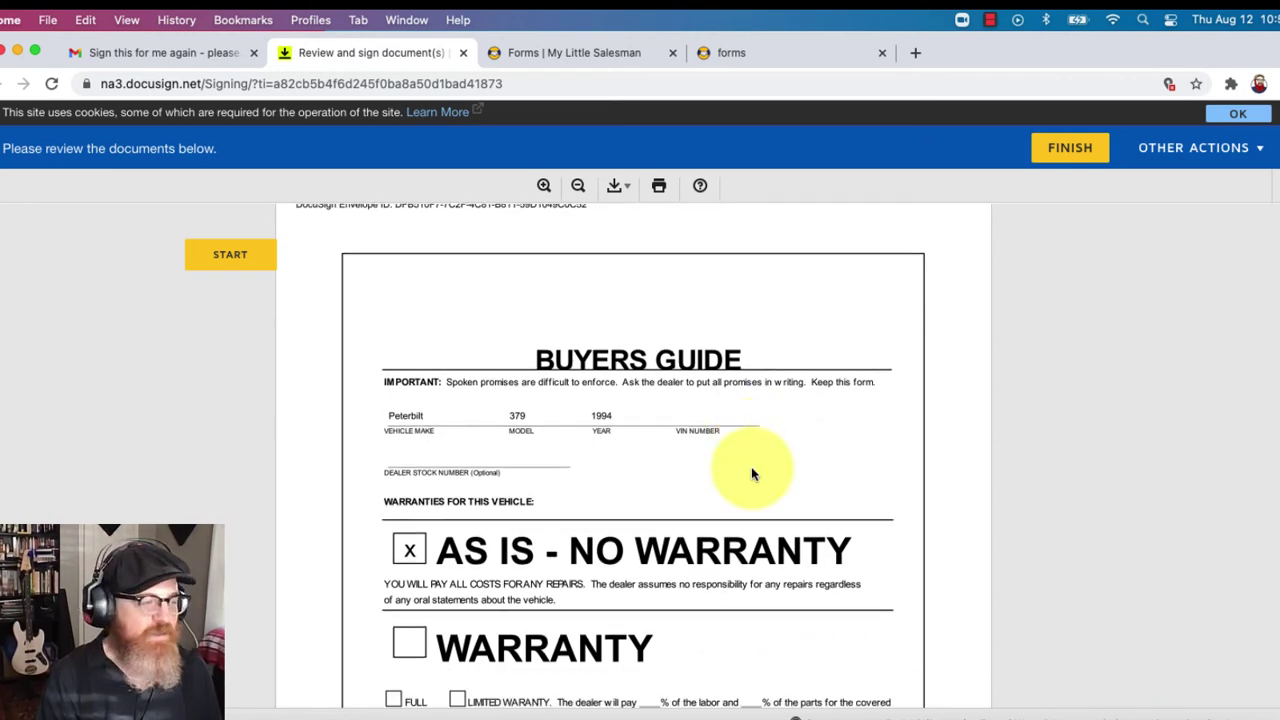
scroll(751, 466, "down", 5)
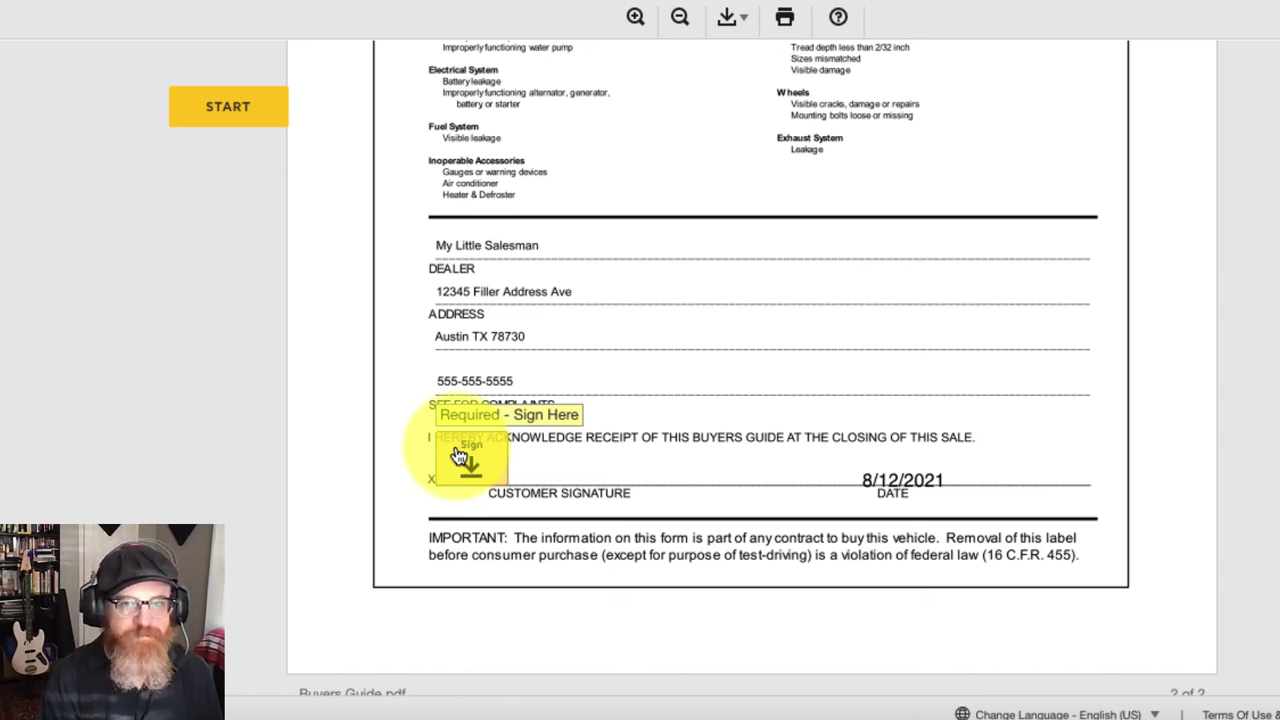
left_click(459, 457)
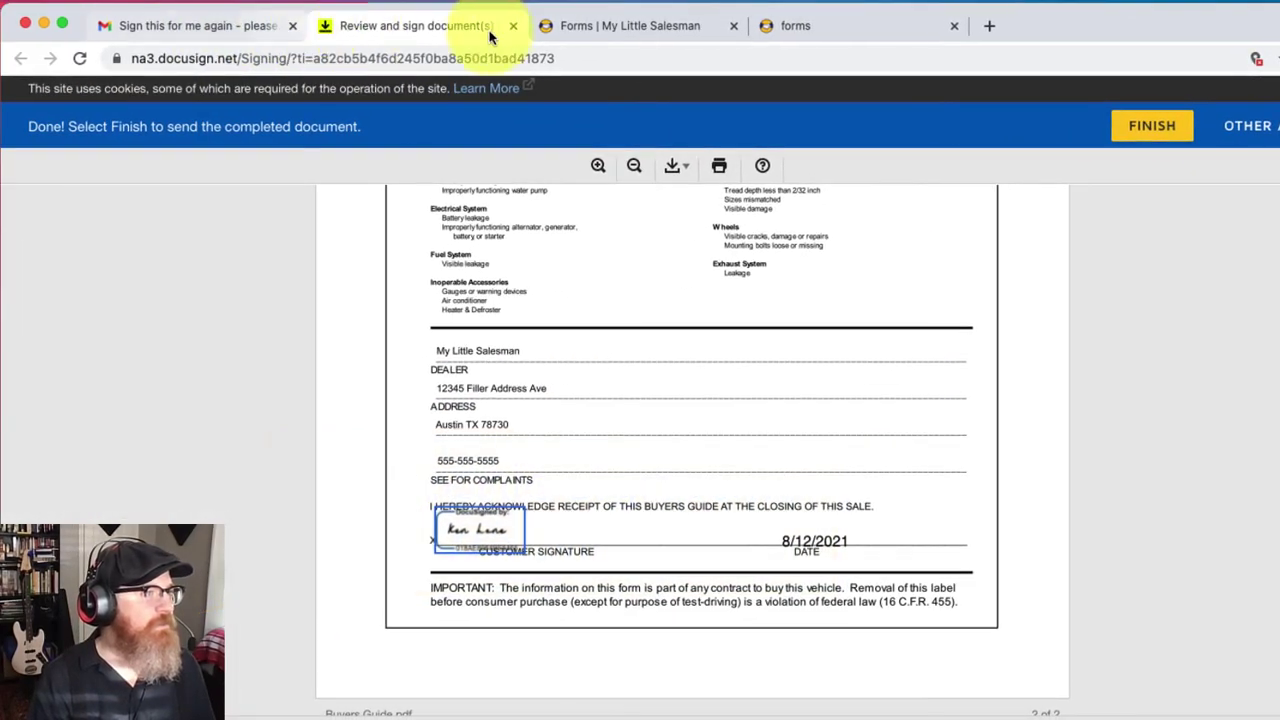
left_click(359, 21)
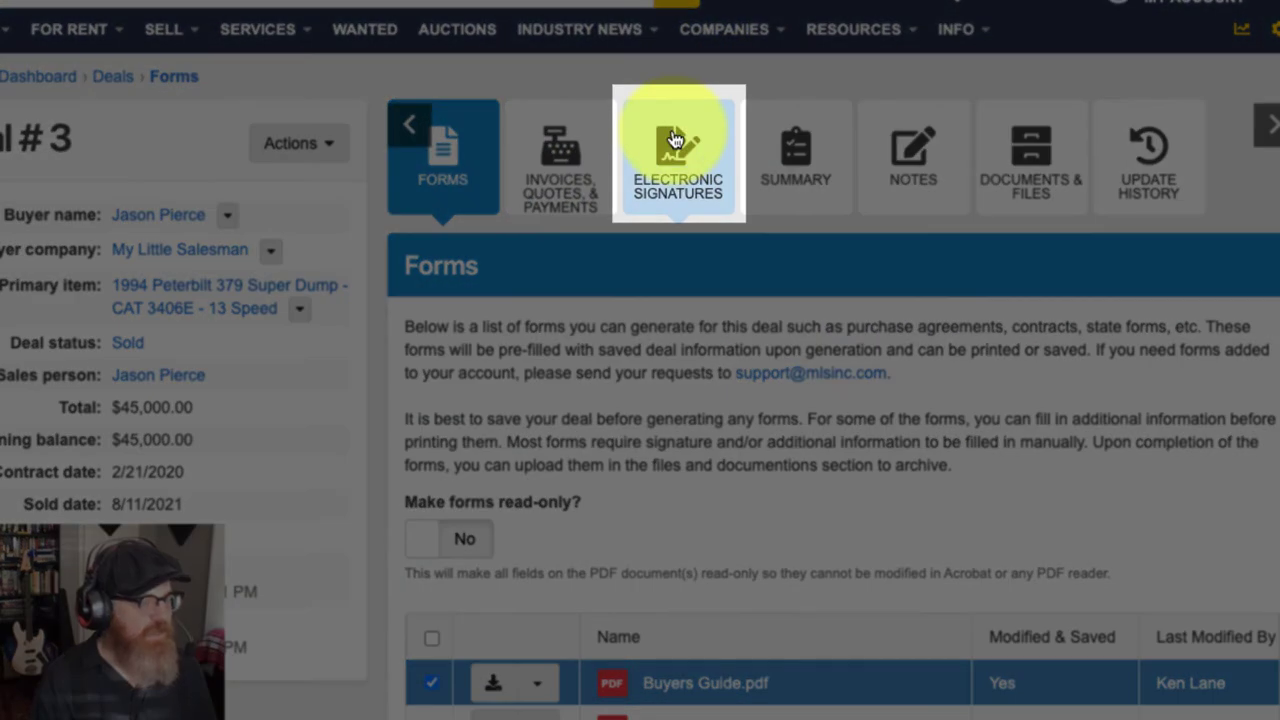
Step: Show Deal #3's Electronic Signature Requests, with the Buyers Guide at Sent and Delivered
left_click(676, 139)
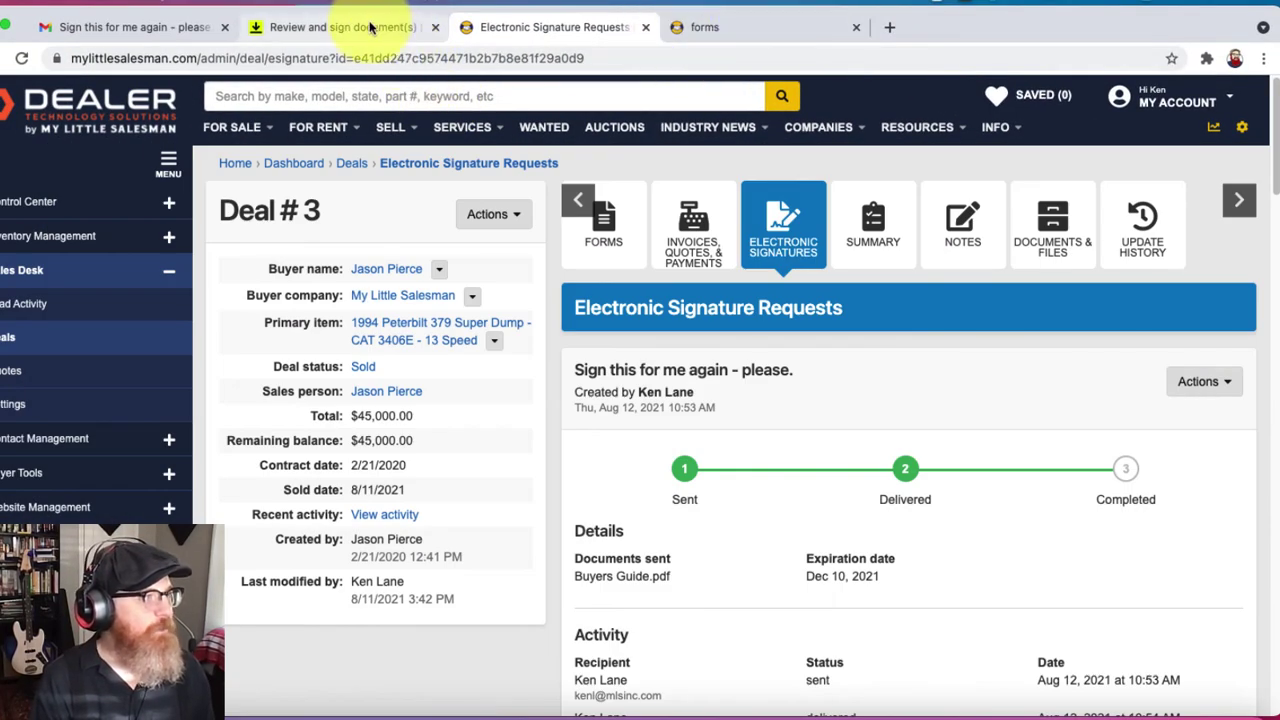
Step: Finish and submit the signed Buyers Guide on the DocuSign signing page
left_click(340, 27)
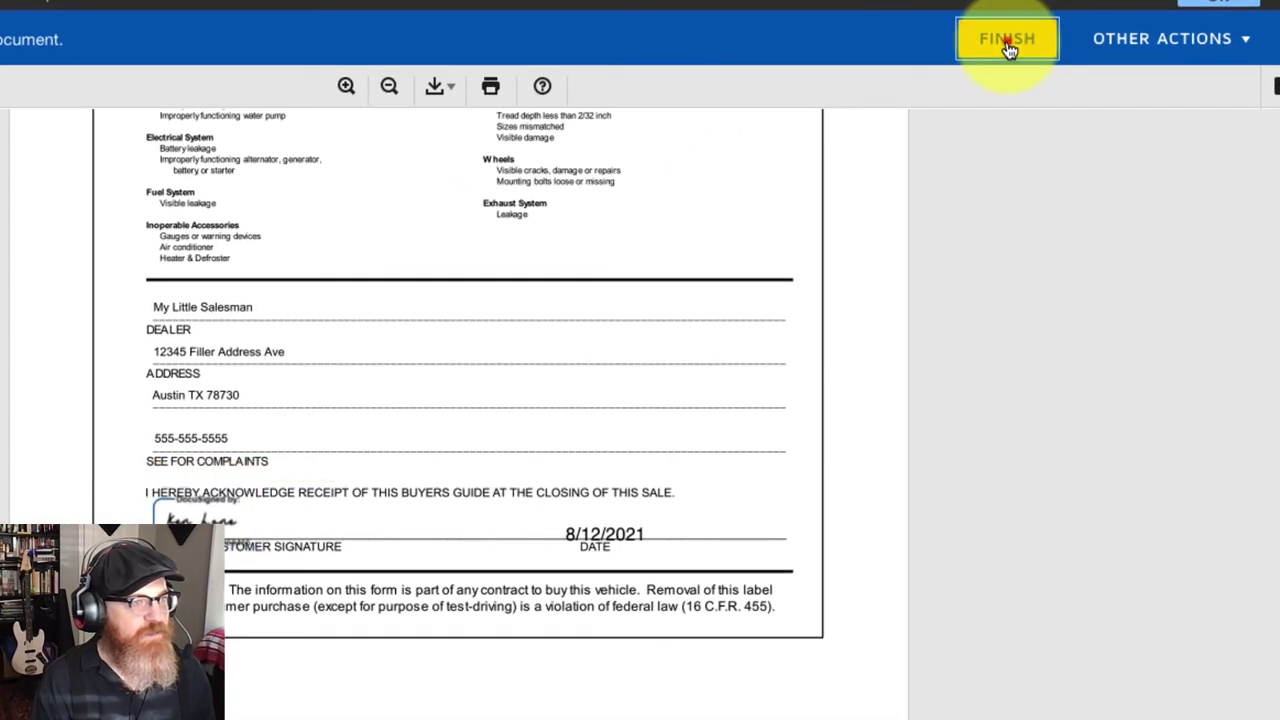
left_click(1046, 125)
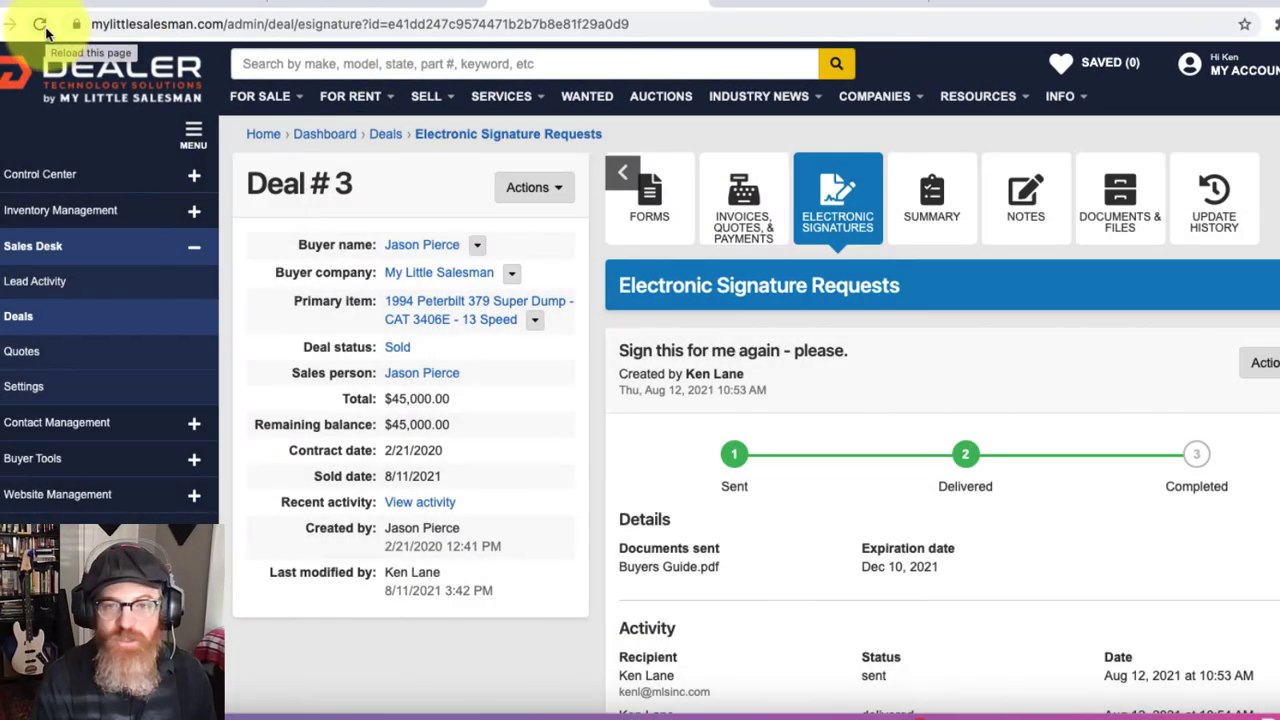
Step: Refresh the signature requests so the Buyers Guide shows Completed on Aug 12, 2021
left_click(45, 31)
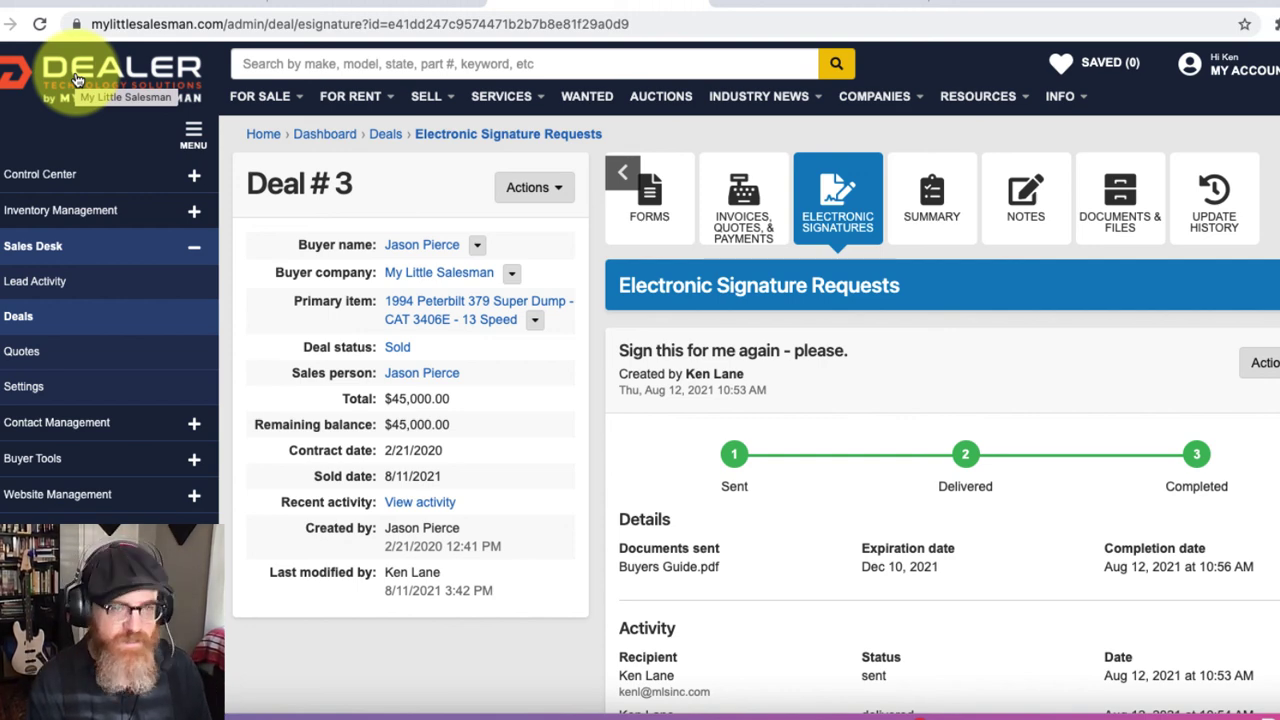
Step: Return to the marketplace home page via the DEALER logo
left_click(78, 80)
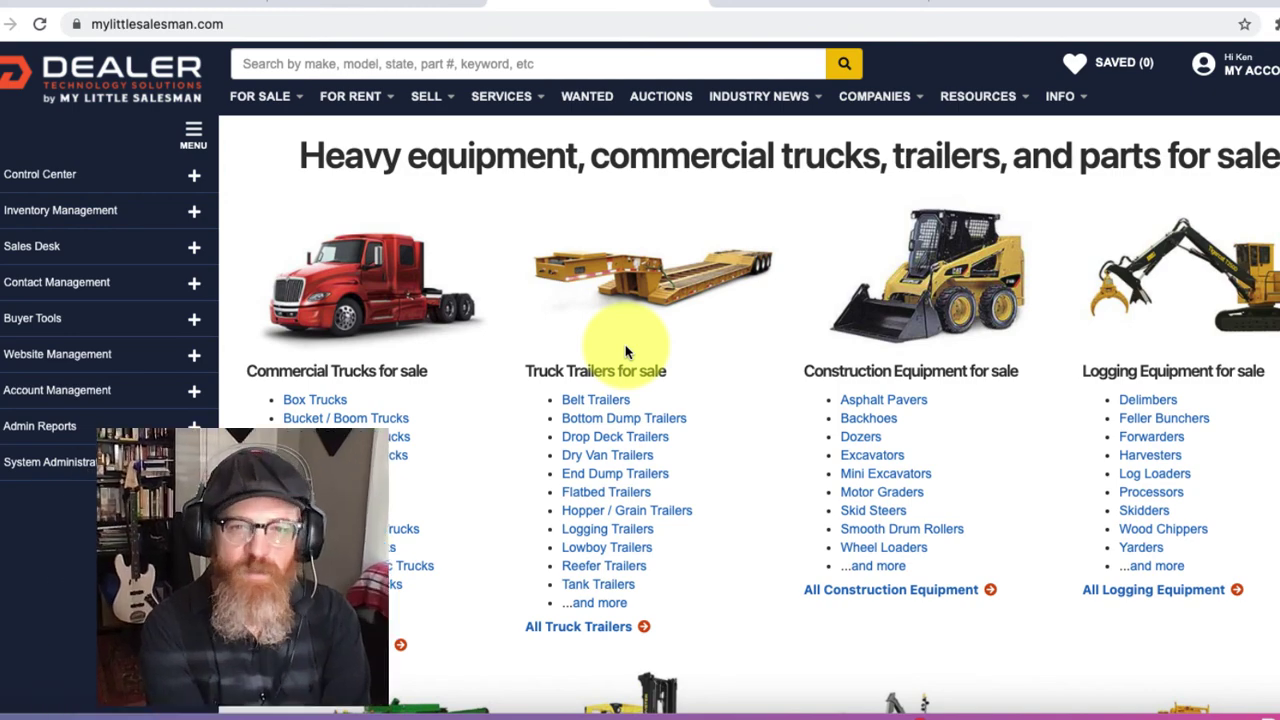